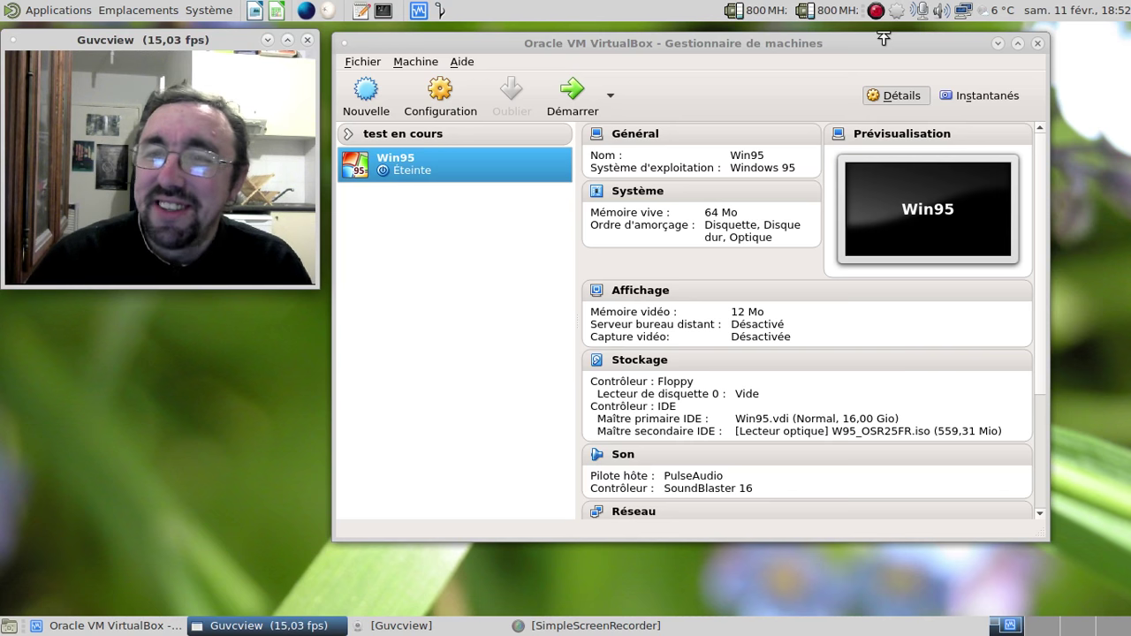
- Start the Win95 virtual machine in full-screen mode and log on to Windows with the prefilled user name
left_click(573, 93)
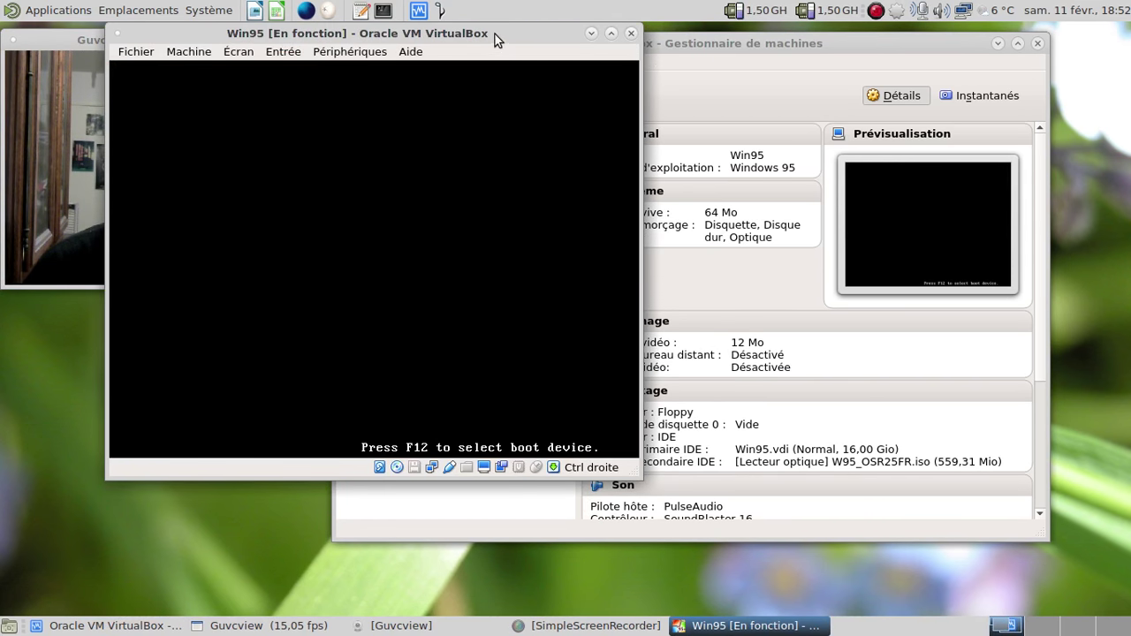
left_click_drag(495, 39, 716, 54)
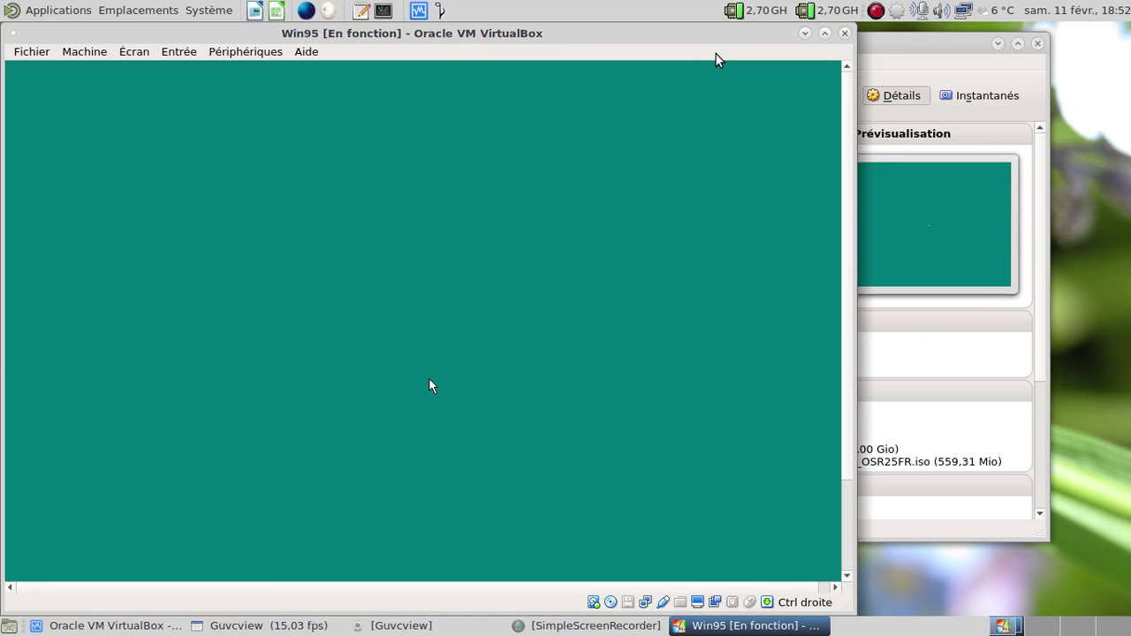
key("ctrl+f")
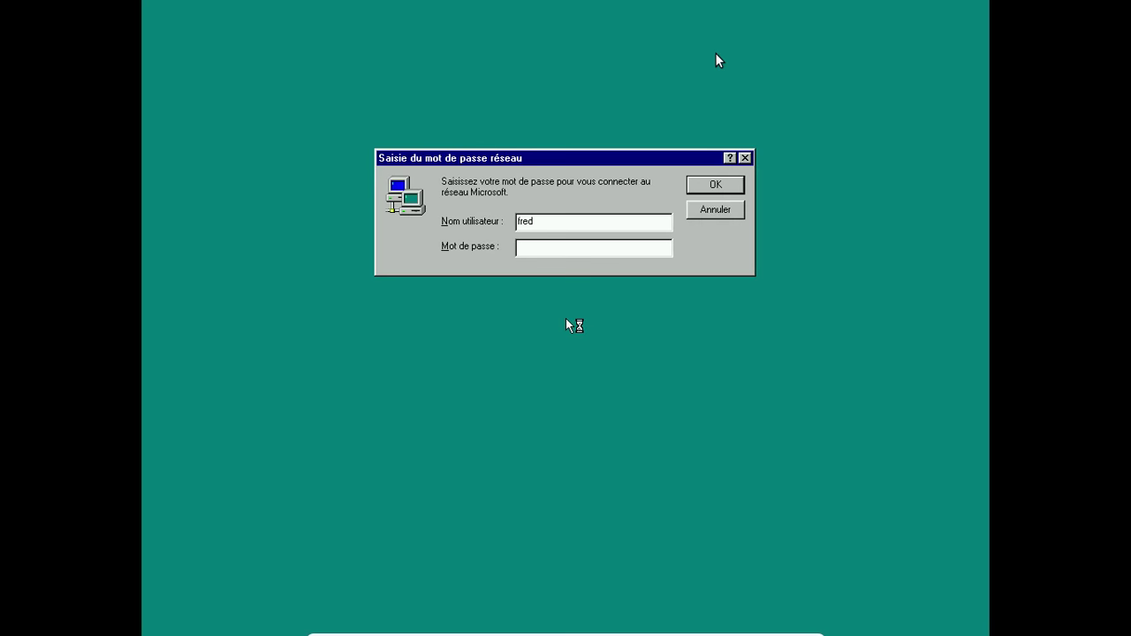
key("Return")
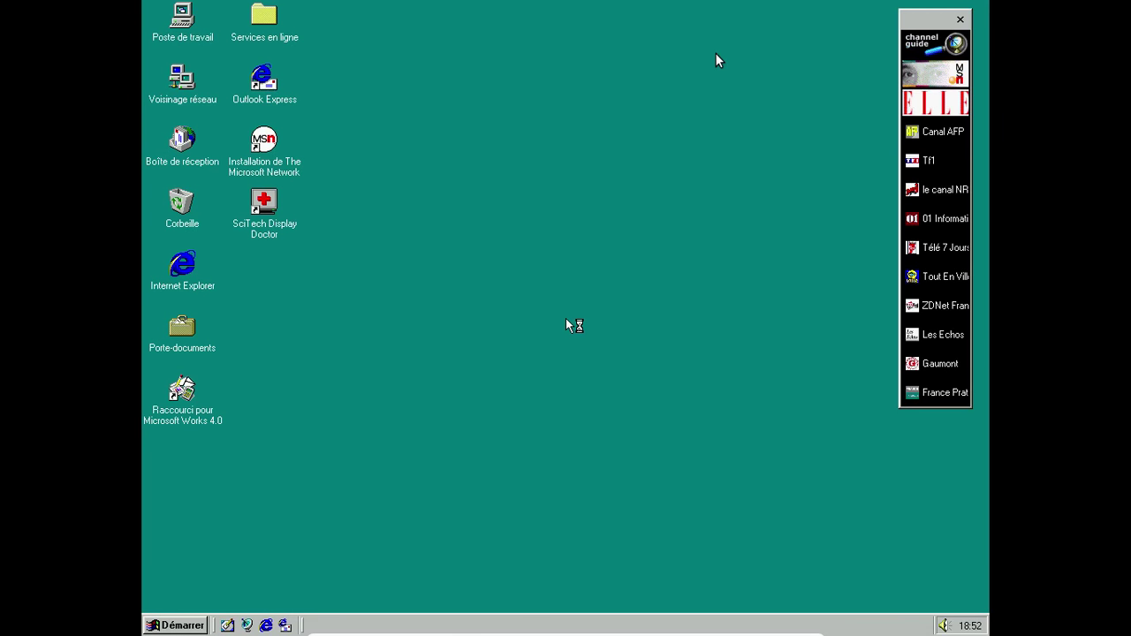
- Close the channel bar without keeping it for future restarts, and minimize the SciTech Display Doctor window
left_click(960, 19)
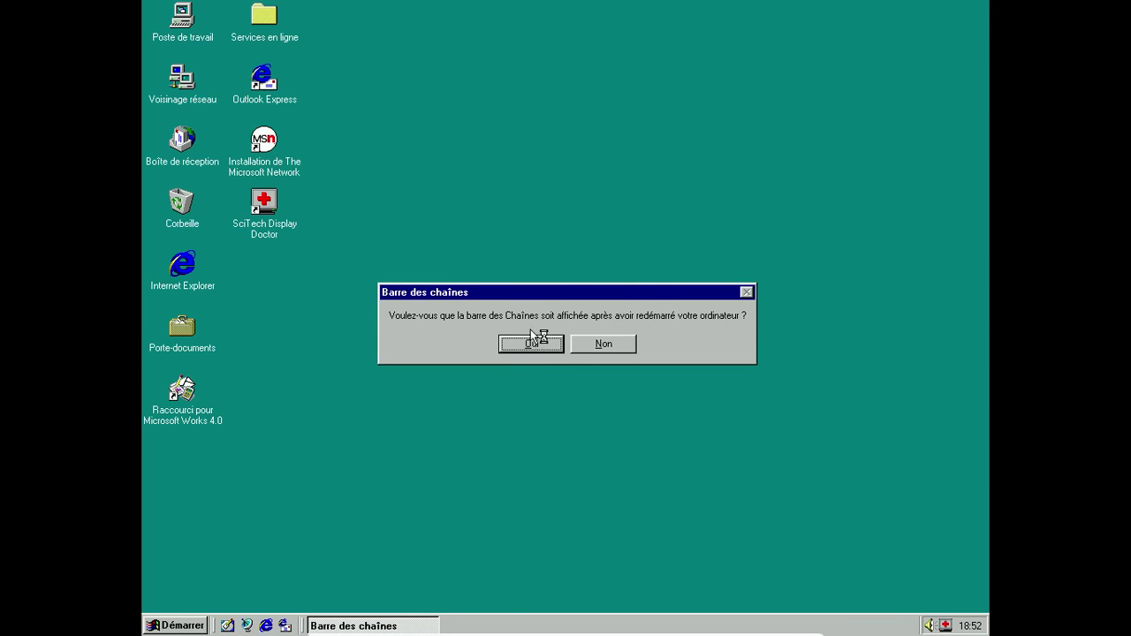
left_click(613, 344)
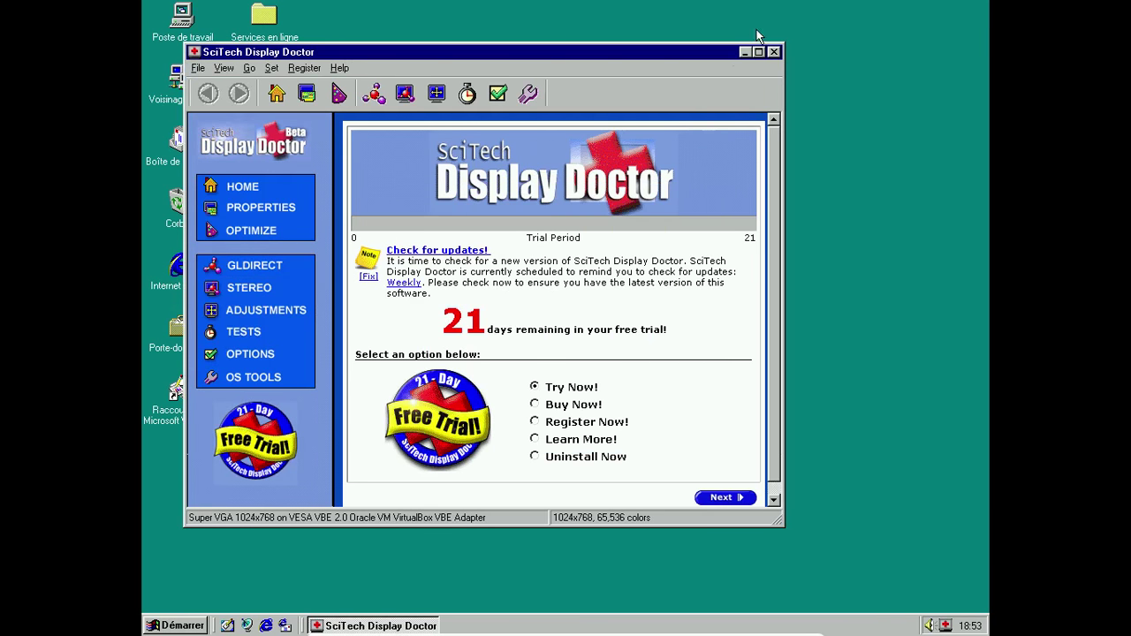
left_click(745, 53)
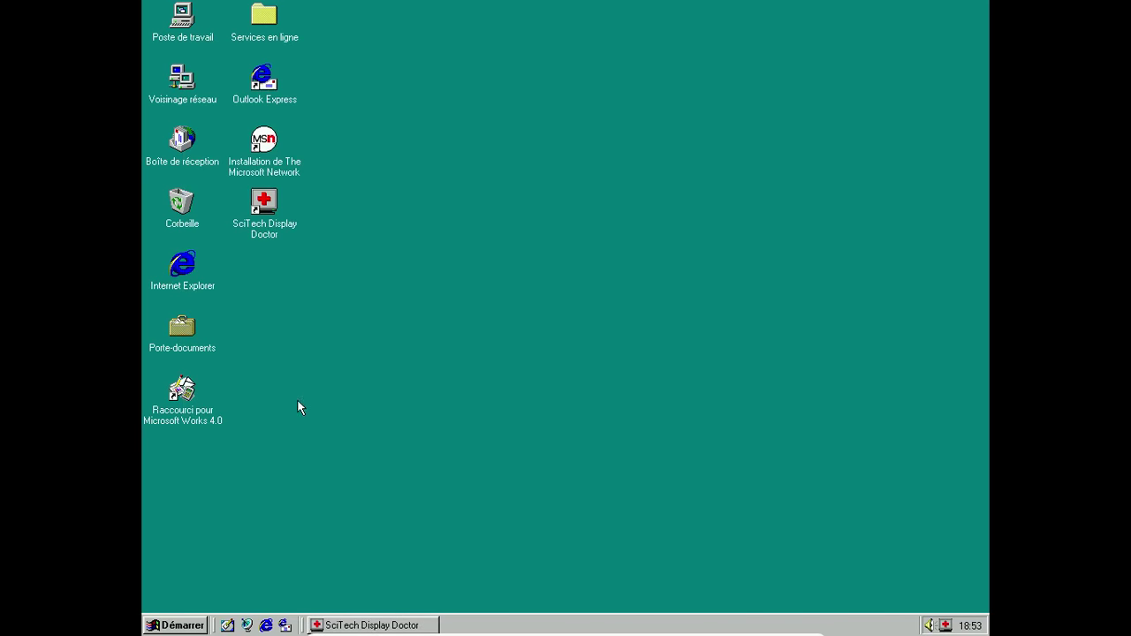
- Open Microsoft Works 4.0 from the desktop shortcut and review the assistants under Tâches courantes
double_click(182, 417)
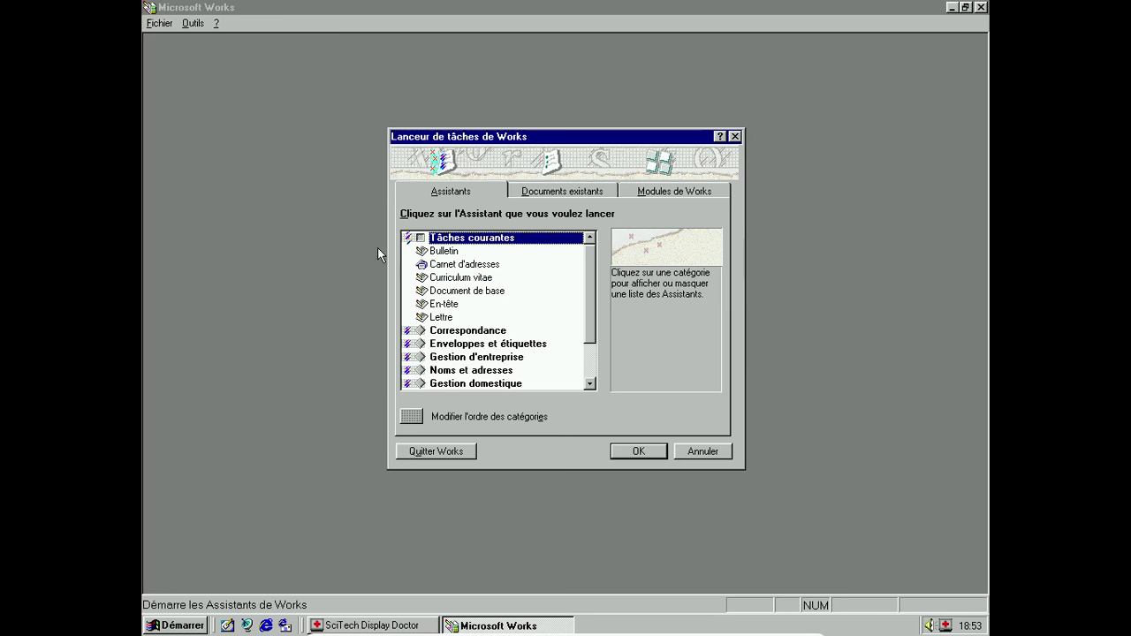
left_click(446, 243)
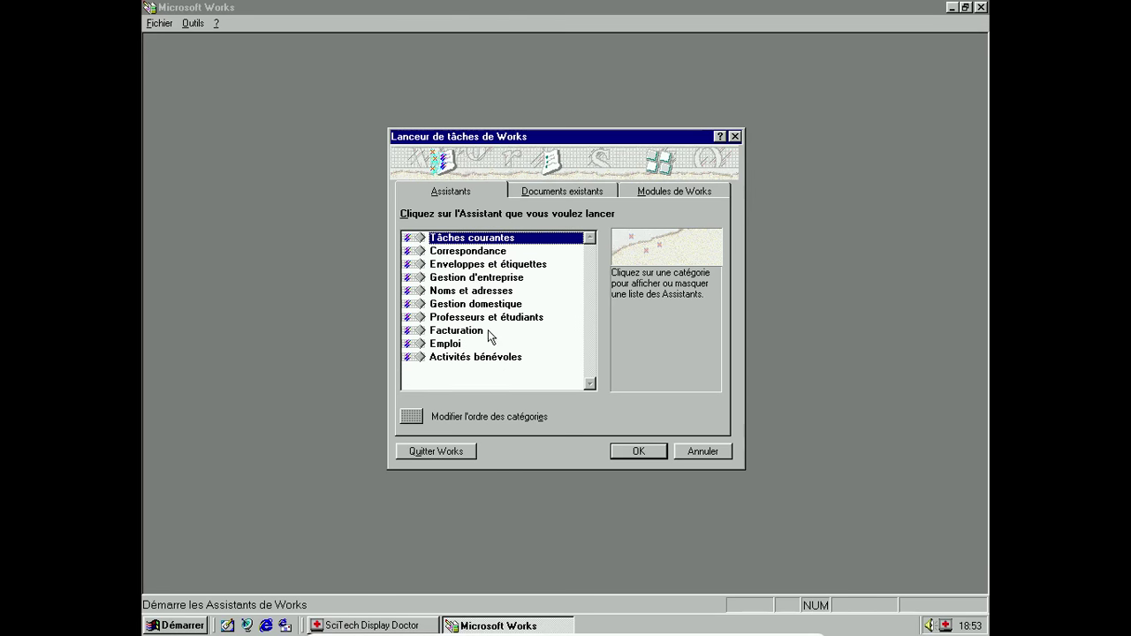
left_click(470, 240)
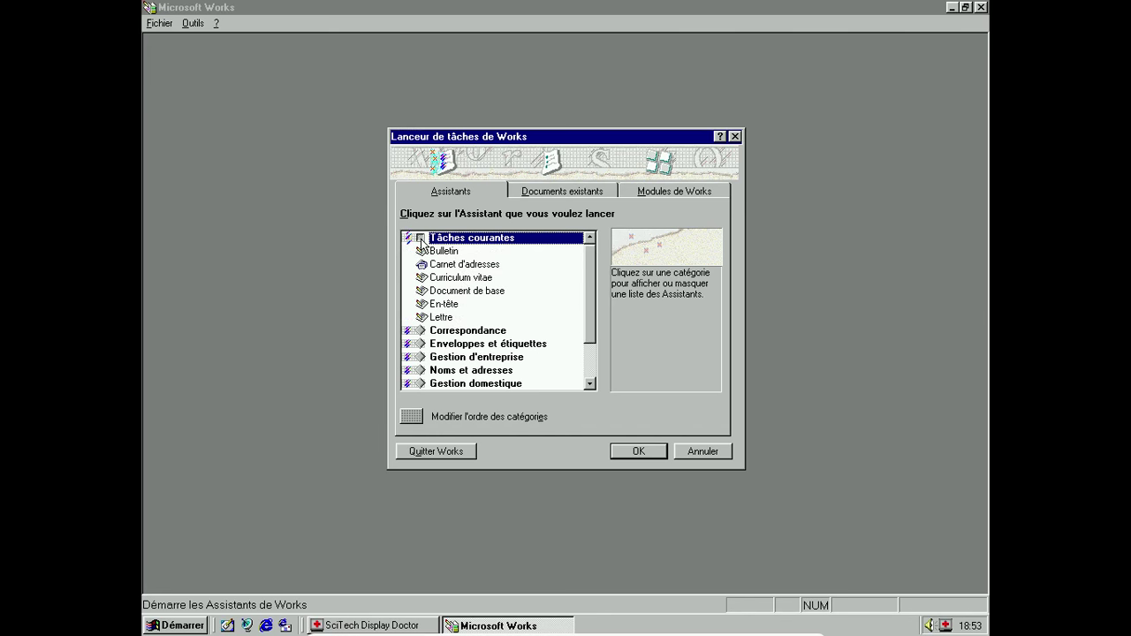
left_click(455, 239)
- Examine the assistants under Correspondance, Enveloppes et étiquettes, Gestion d'entreprise and Noms et adresses
left_click(452, 252)
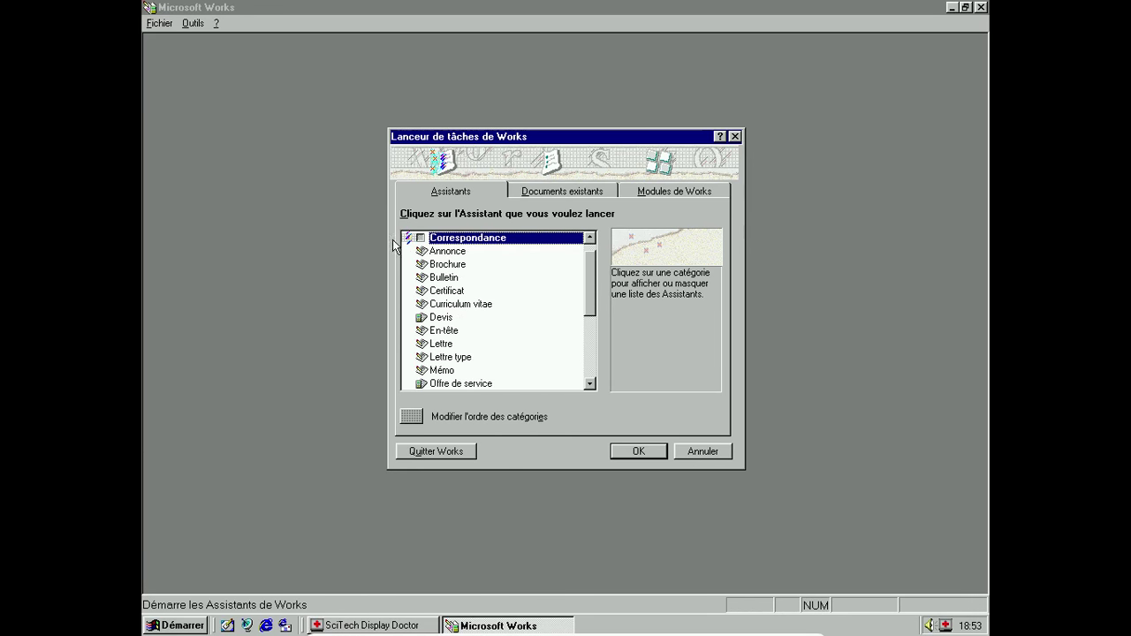
left_click(455, 238)
left_click(460, 267)
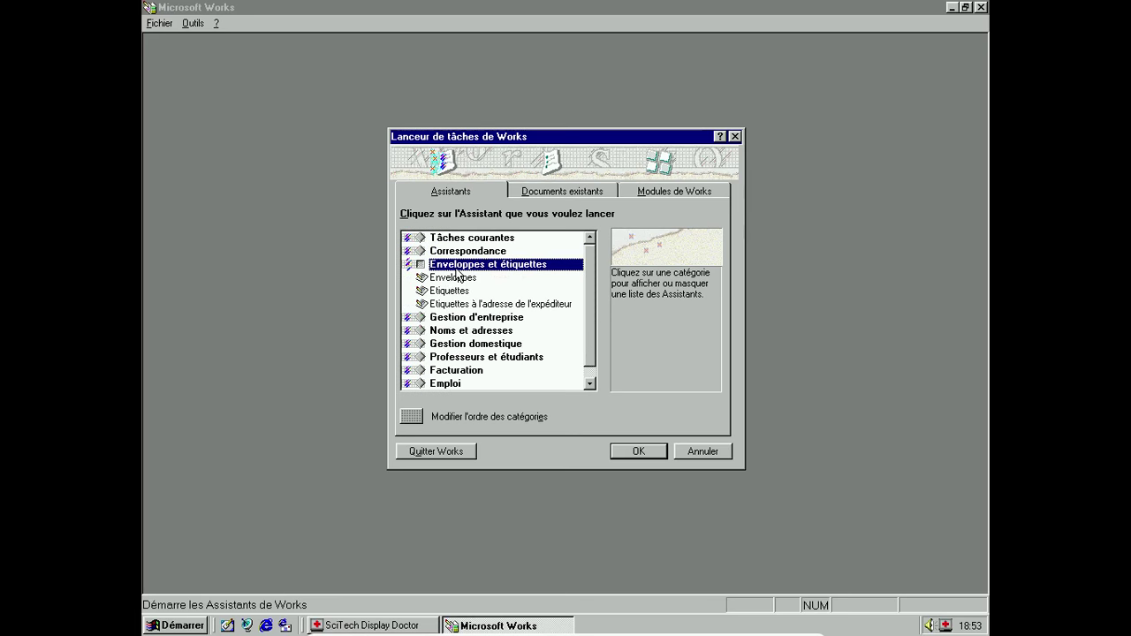
left_click(457, 264)
left_click(459, 277)
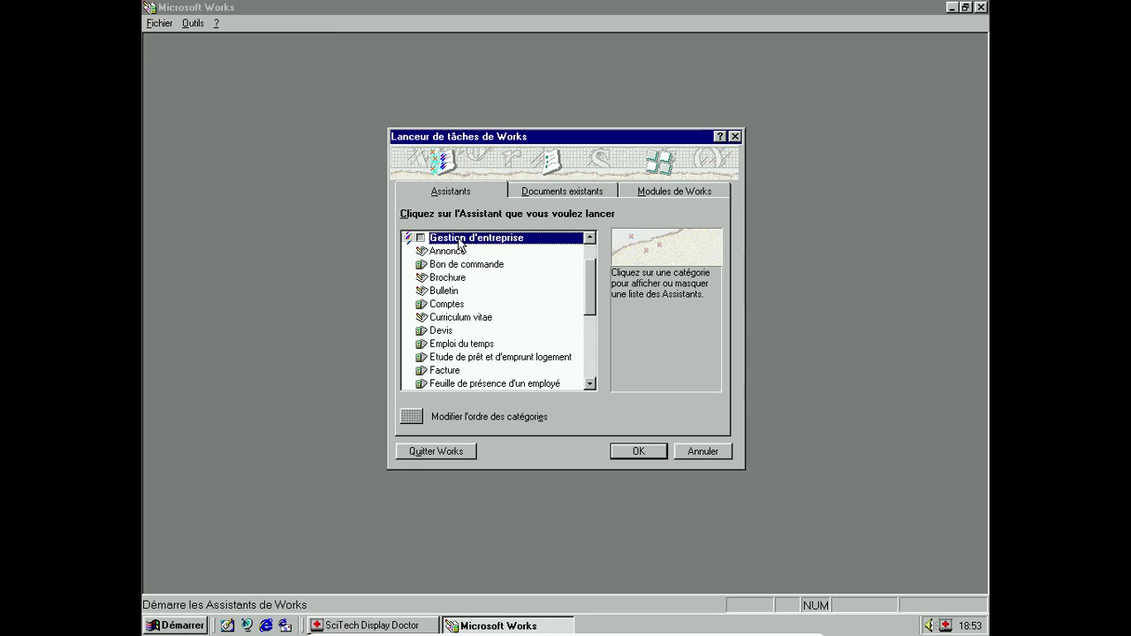
left_click(460, 239)
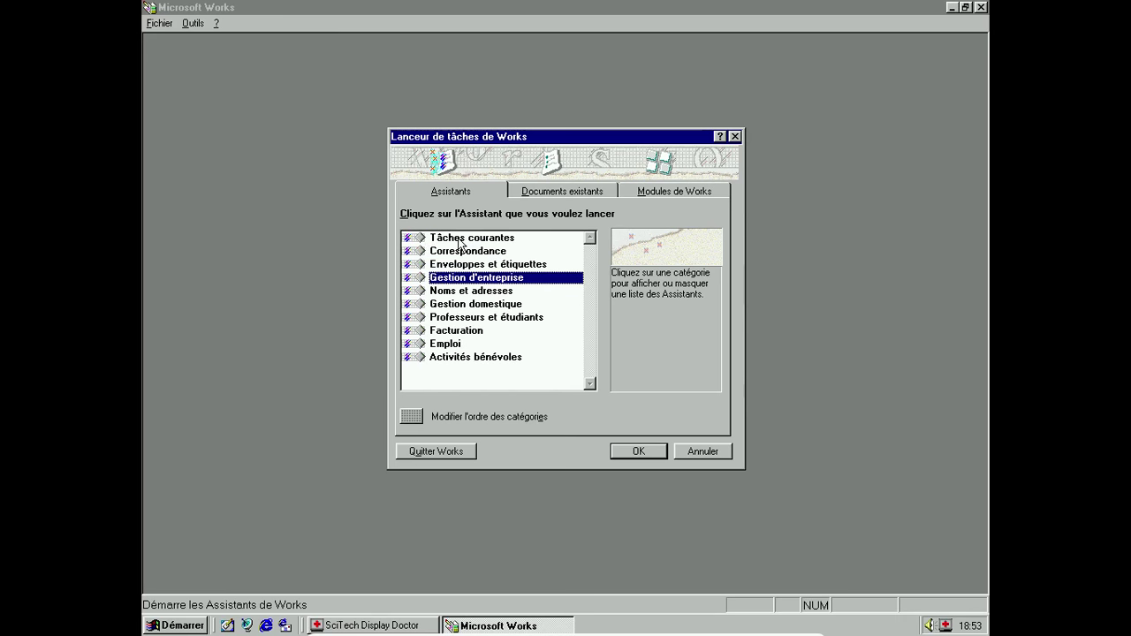
left_click(457, 291)
scroll(590, 304, "down", 2)
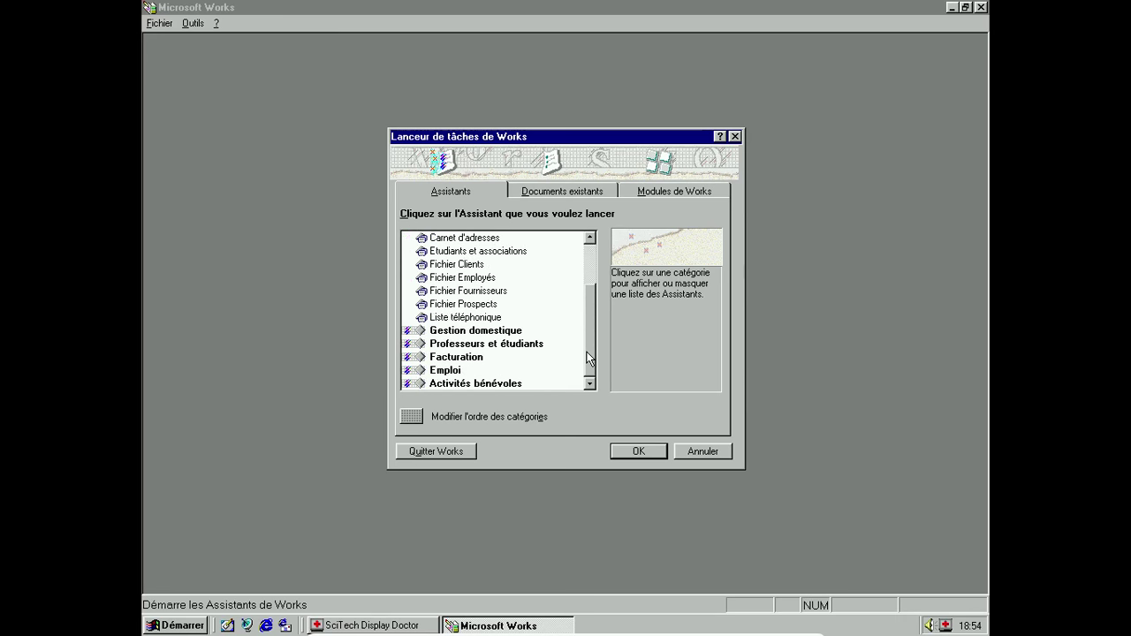
left_click(591, 237)
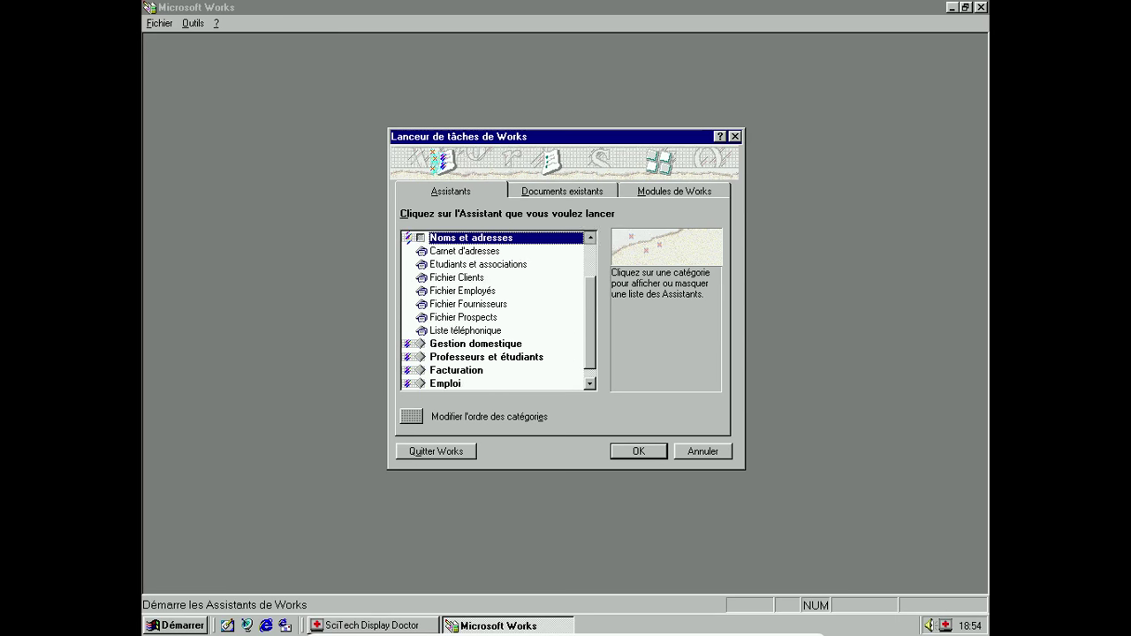
left_click(591, 237)
left_click(497, 255)
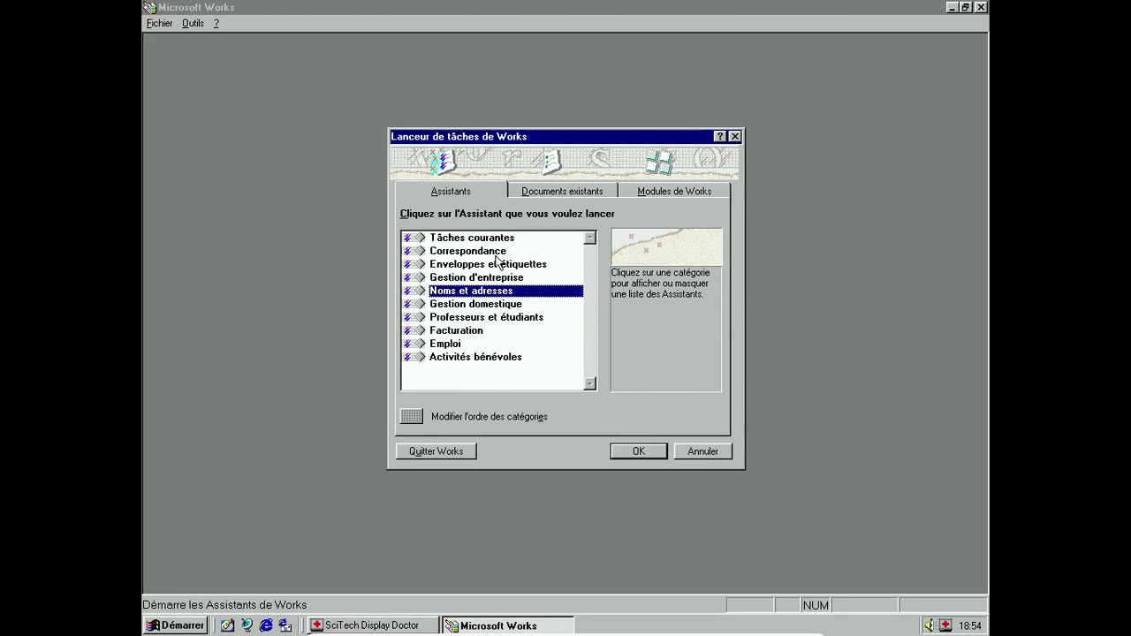
- Examine the assistants offered under Gestion domestique and Professeurs et étudiants
left_click(479, 305)
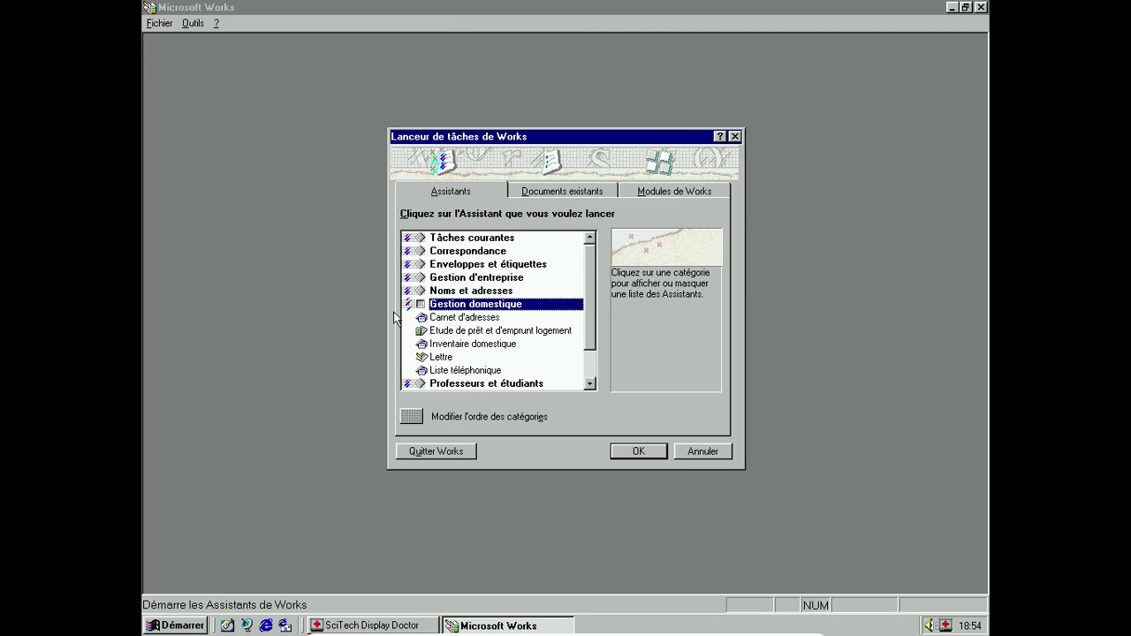
left_click(451, 310)
left_click(451, 321)
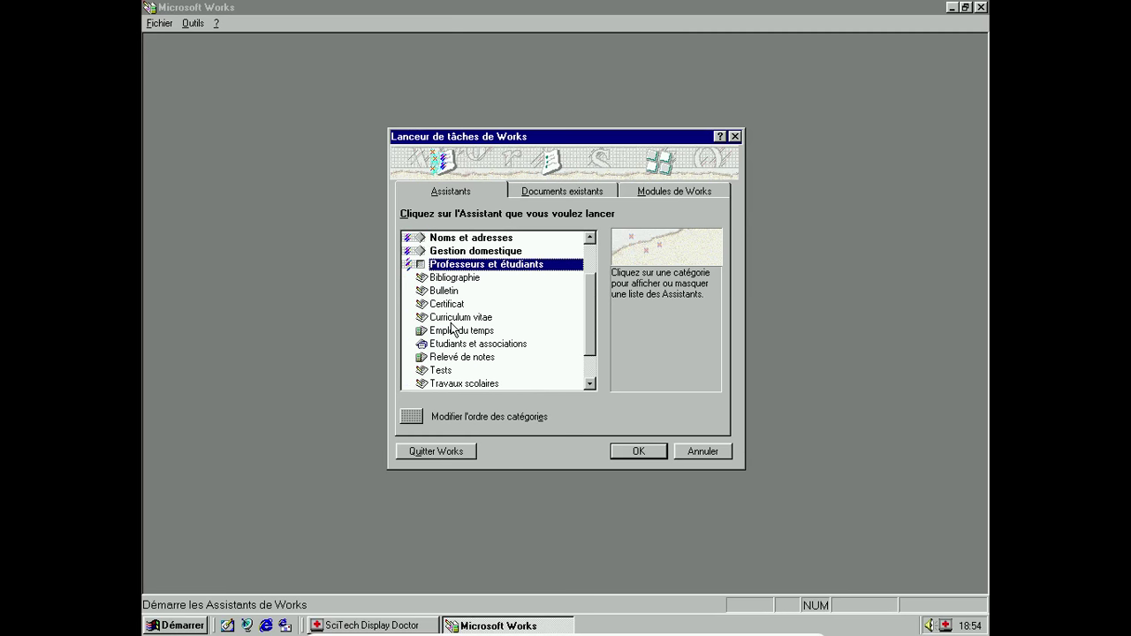
left_click_drag(580, 304, 590, 383)
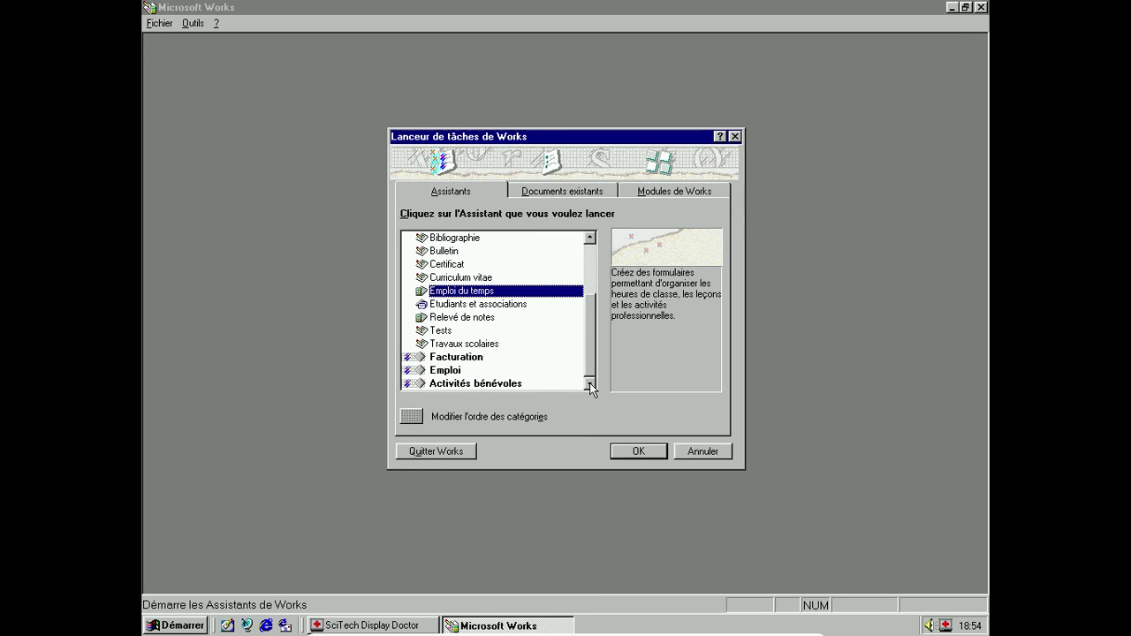
left_click(589, 238)
left_click(589, 238)
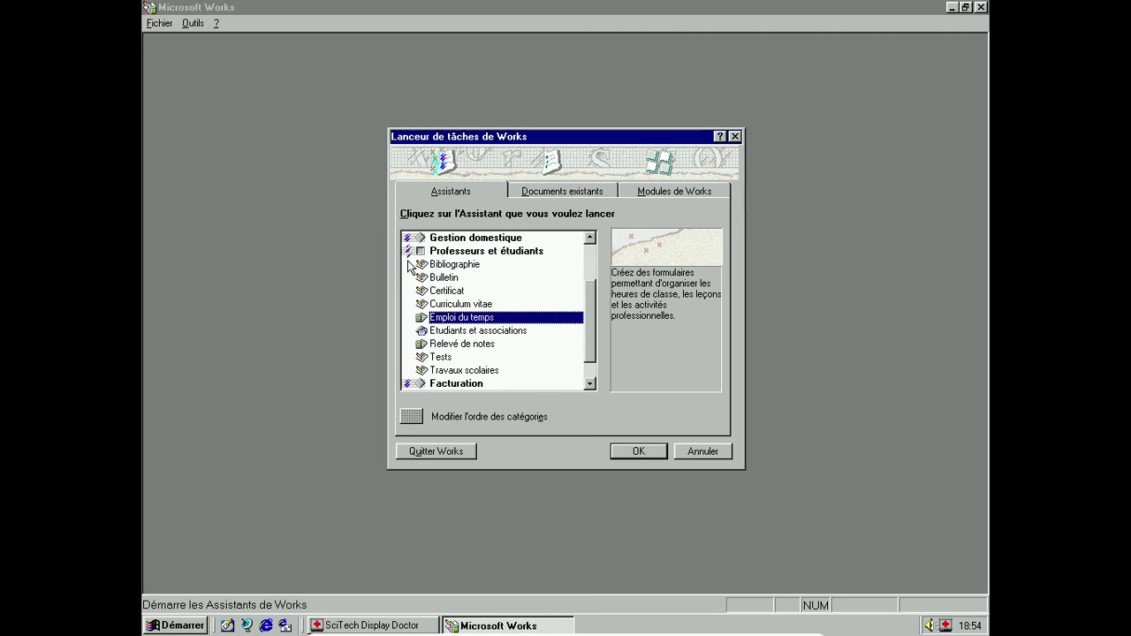
left_click(415, 264)
left_click(415, 251)
- Examine the assistants offered under Facturation, Emploi and Activités bénévoles
left_click(425, 333)
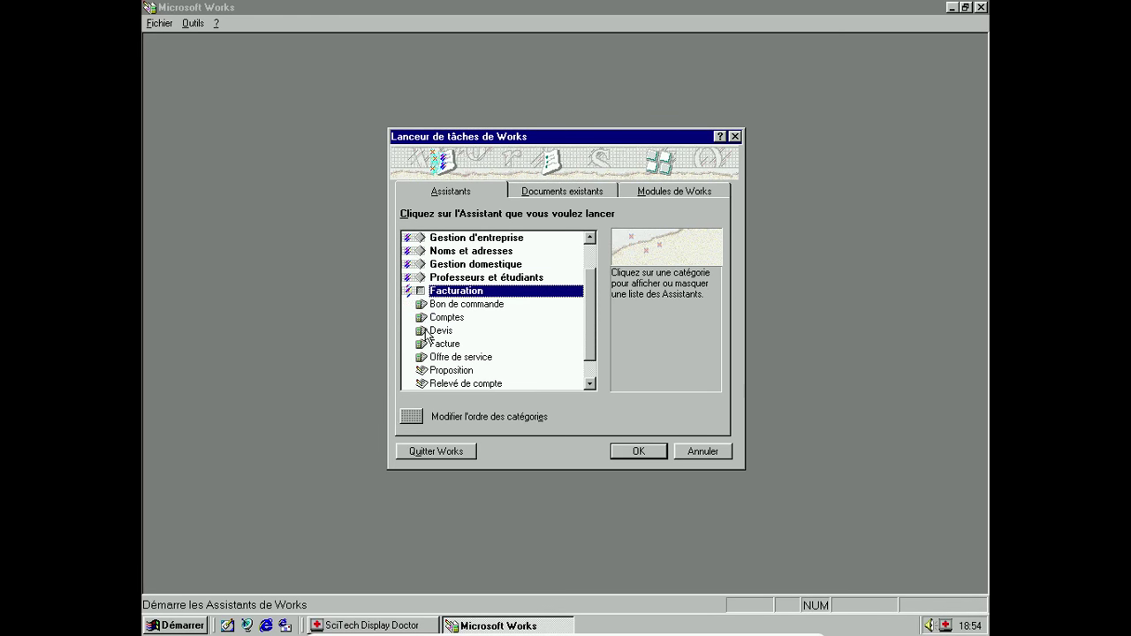
left_click(431, 305)
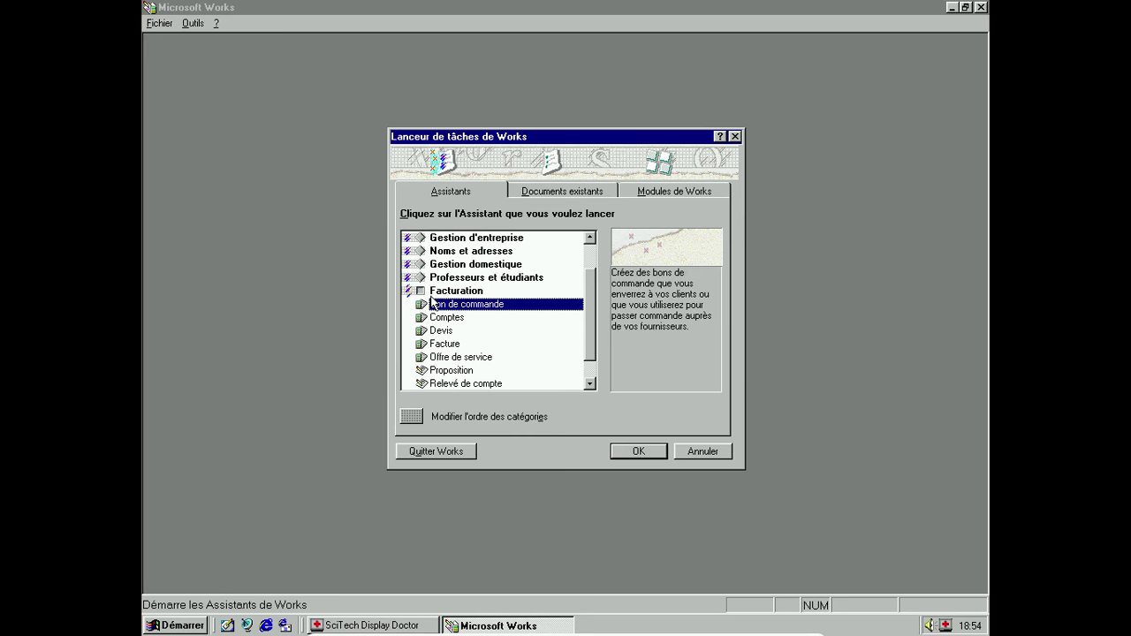
left_click(430, 296)
left_click(446, 345)
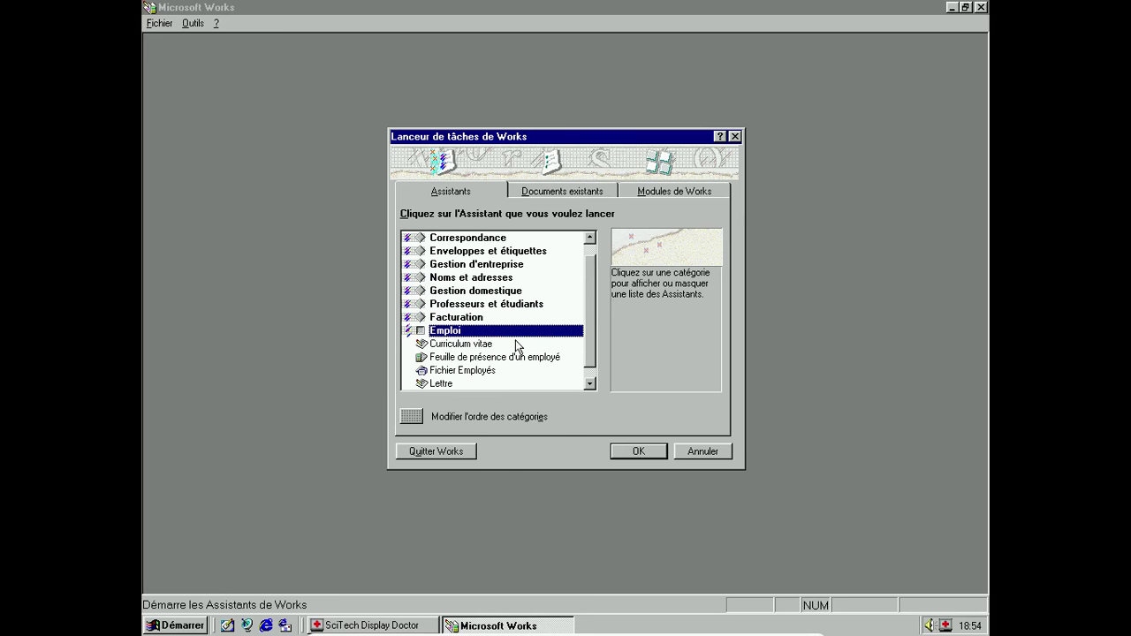
scroll(593, 329, "down", 1)
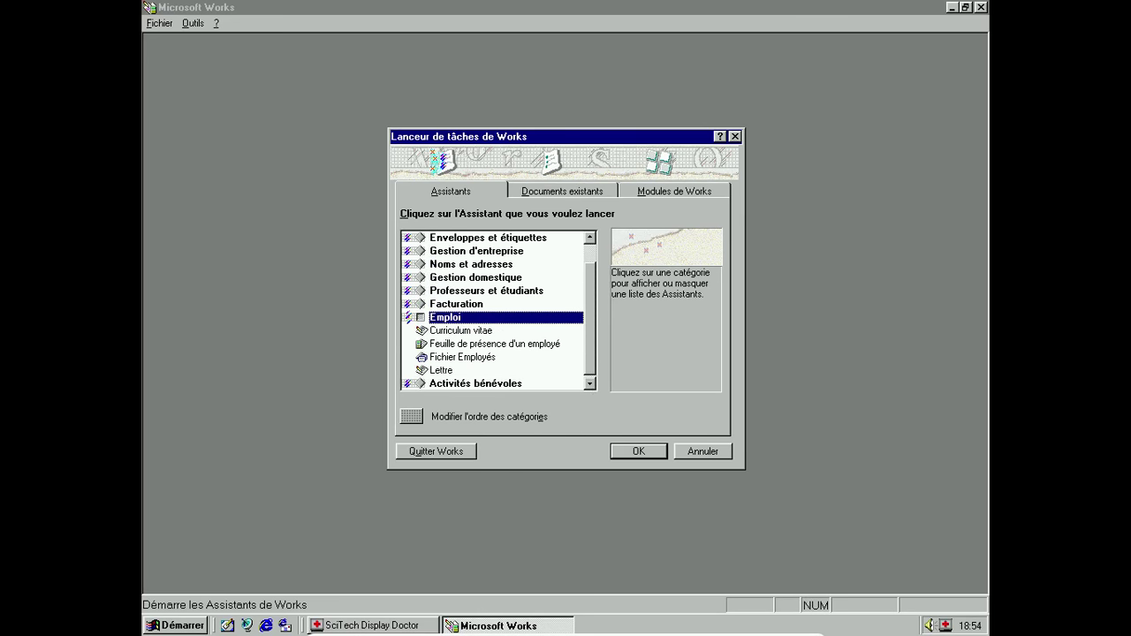
scroll(530, 327, "up", 1)
left_click(468, 329)
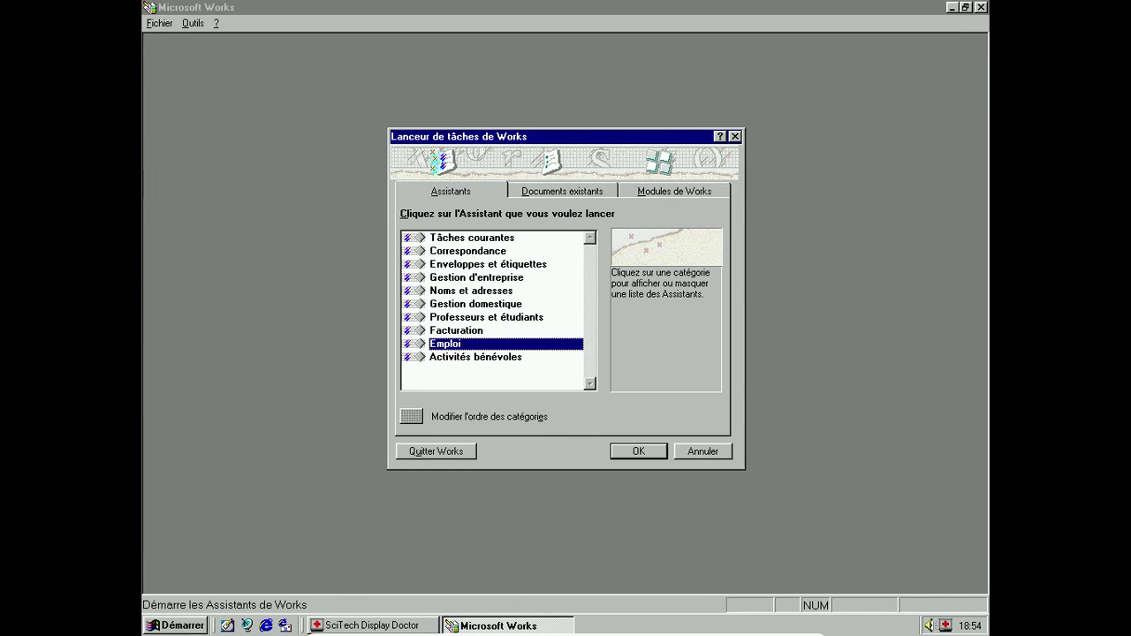
left_click(474, 357)
left_click(470, 357)
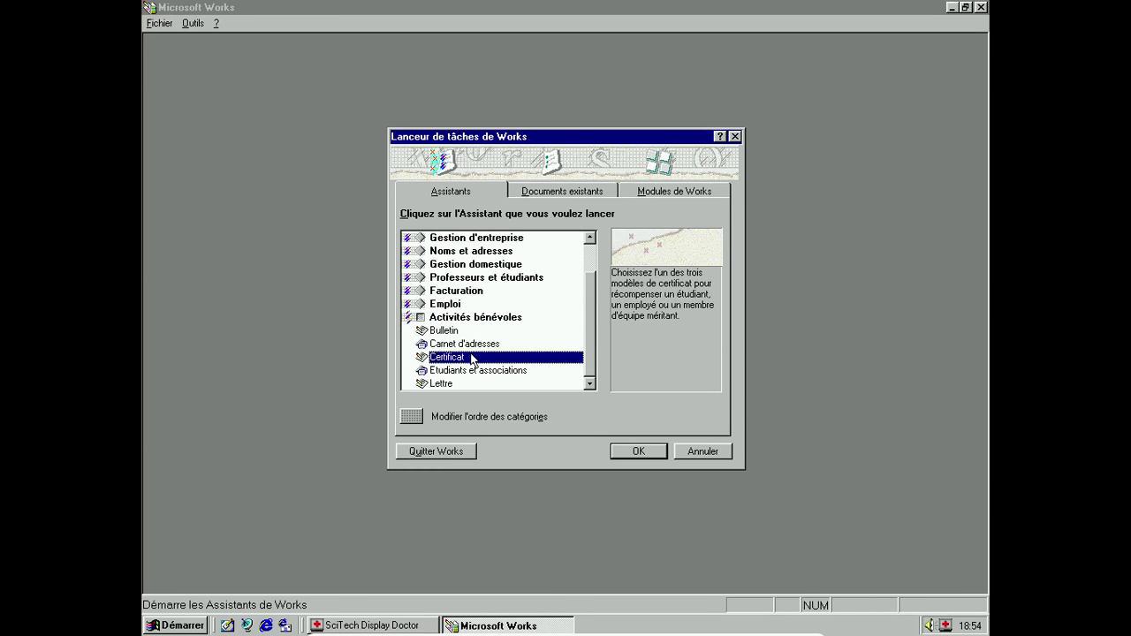
- Create a new blank document with the Traitement de texte module of Works
left_click(528, 196)
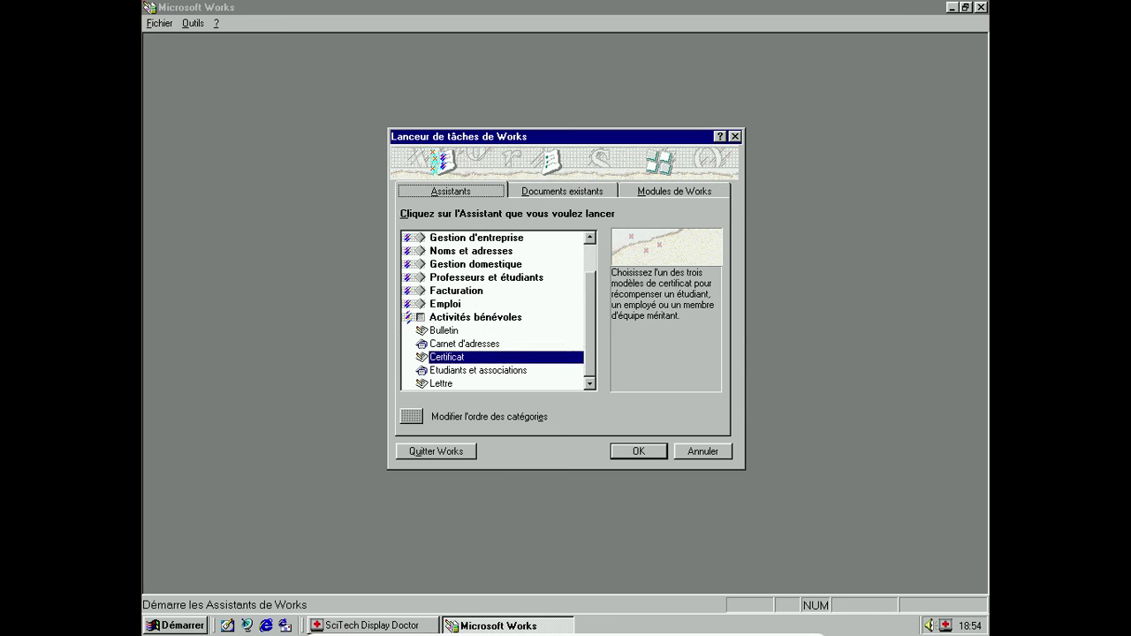
left_click(689, 193)
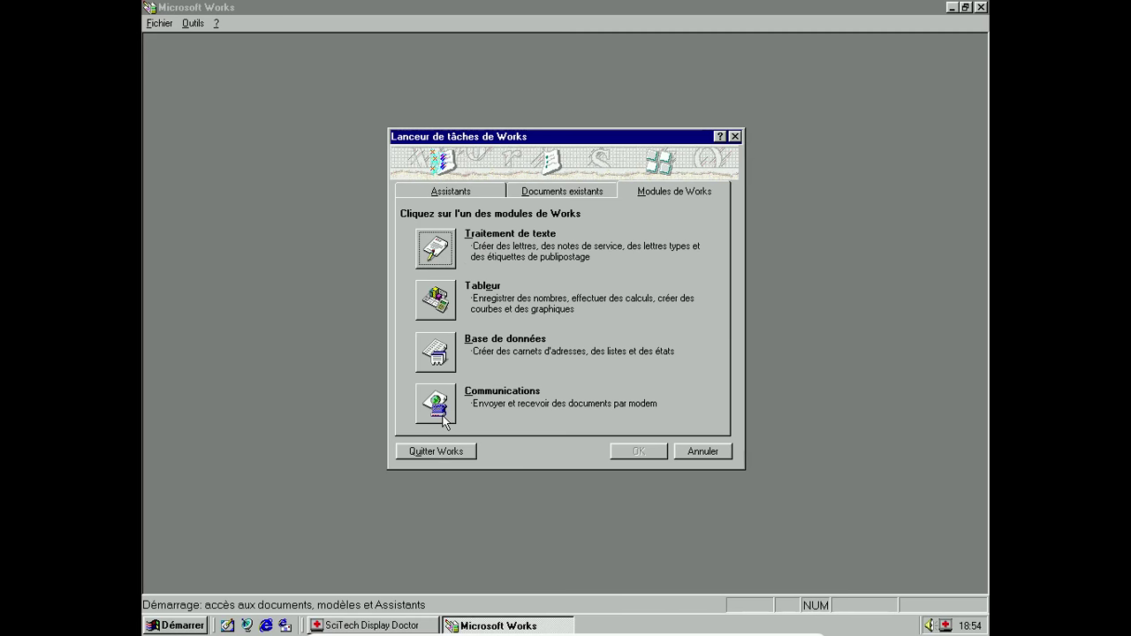
left_click(444, 252)
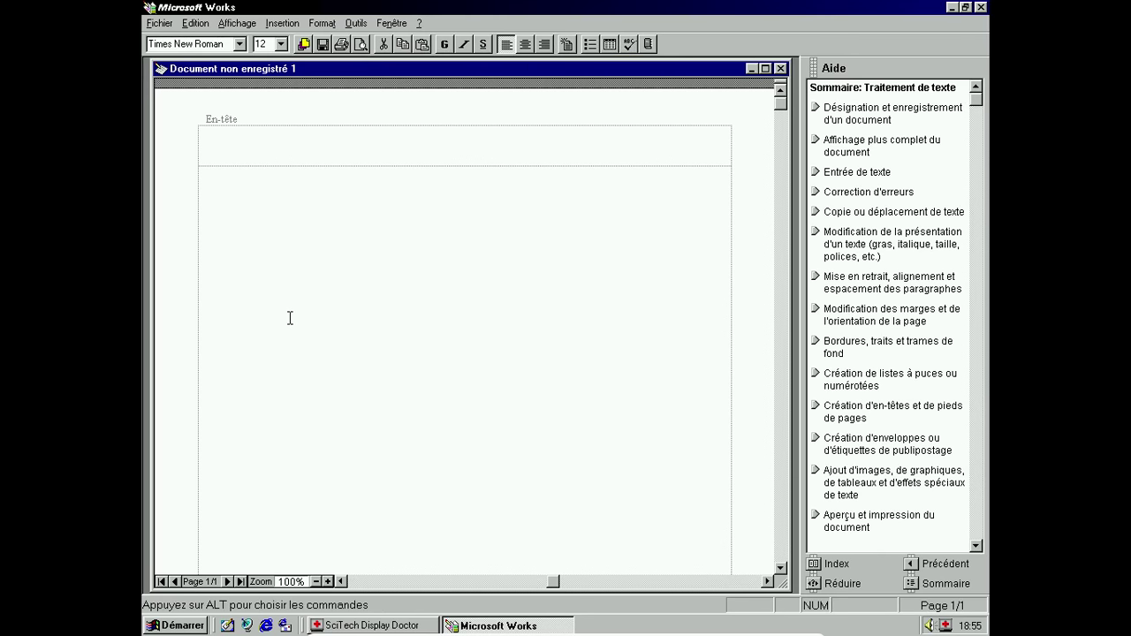
- Enter the sentence "Je tape un texte sous MS-Works 4.0 !!!" in the document and make it bold and italic
type("ta")
type("pe un texte sous MS-Wiond")
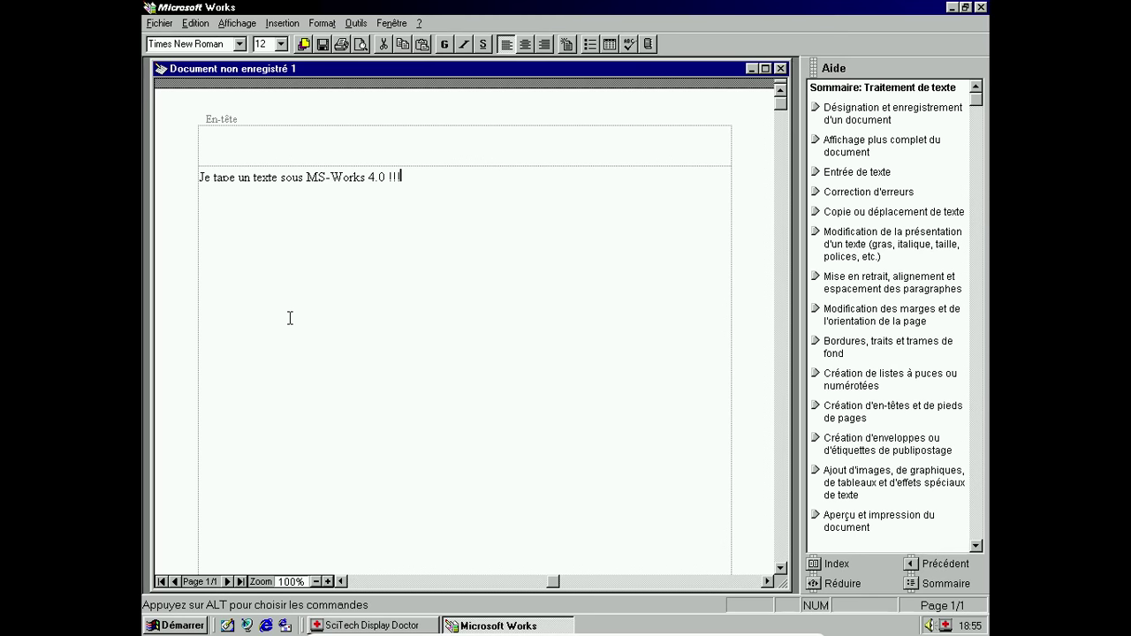
key("shift+Home")
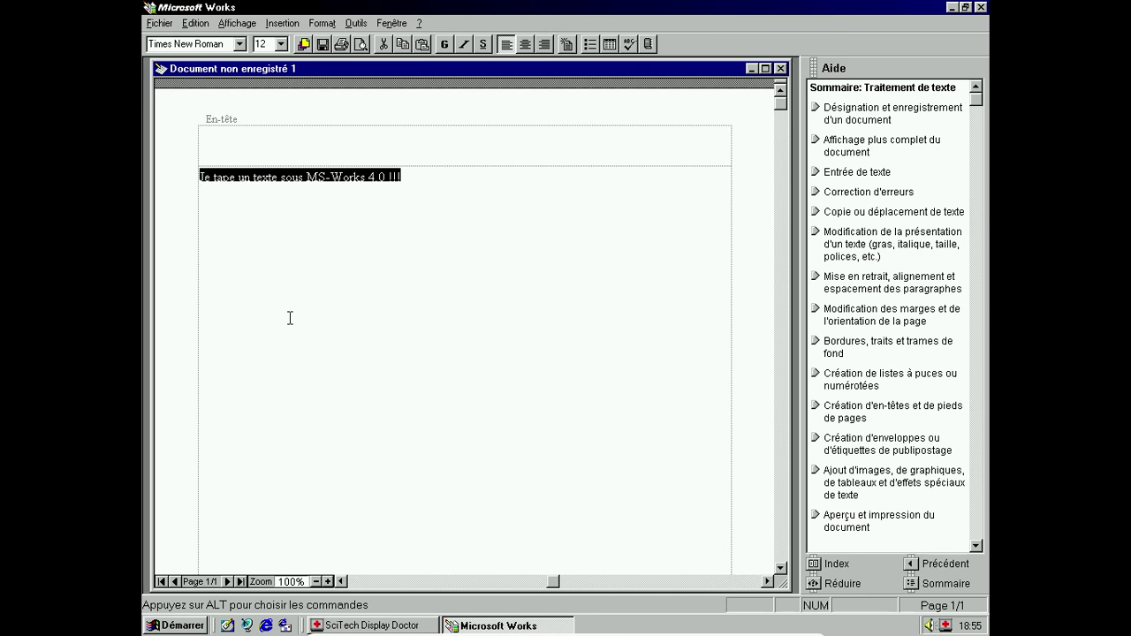
left_click(445, 44)
left_click(464, 44)
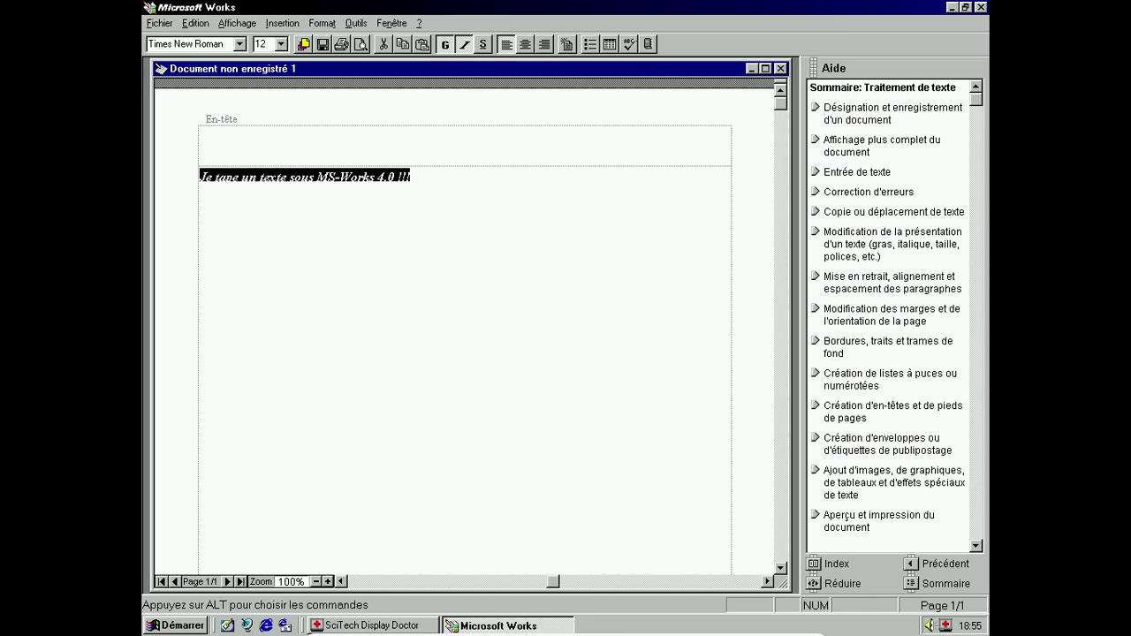
- Change the font of the bold italic sentence to Roman 10cpi
left_click(281, 44)
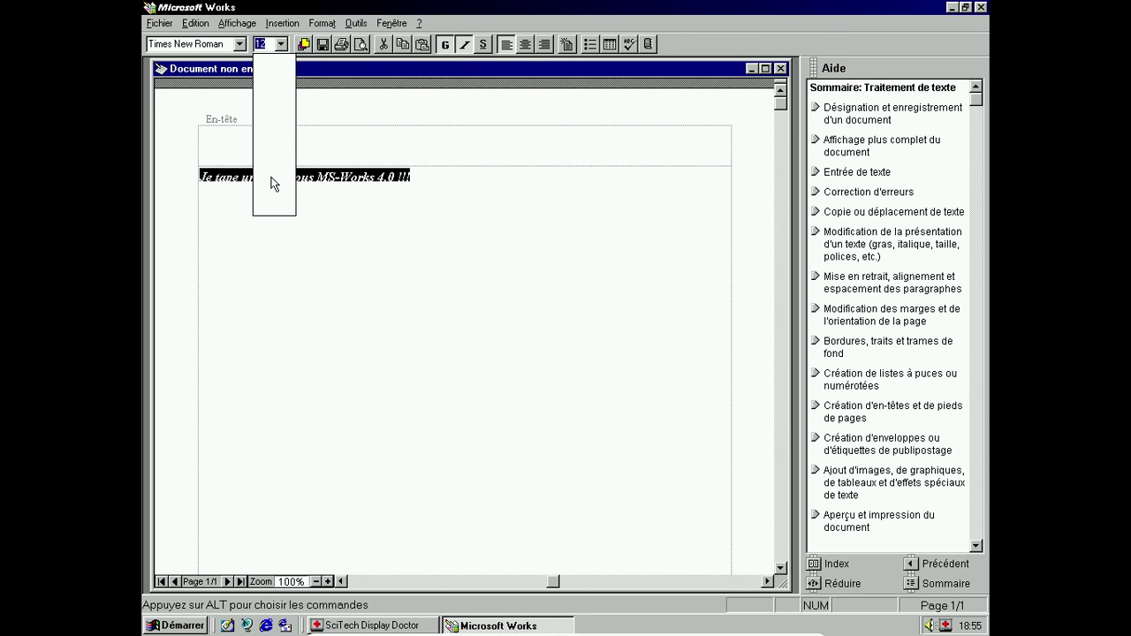
left_click(285, 43)
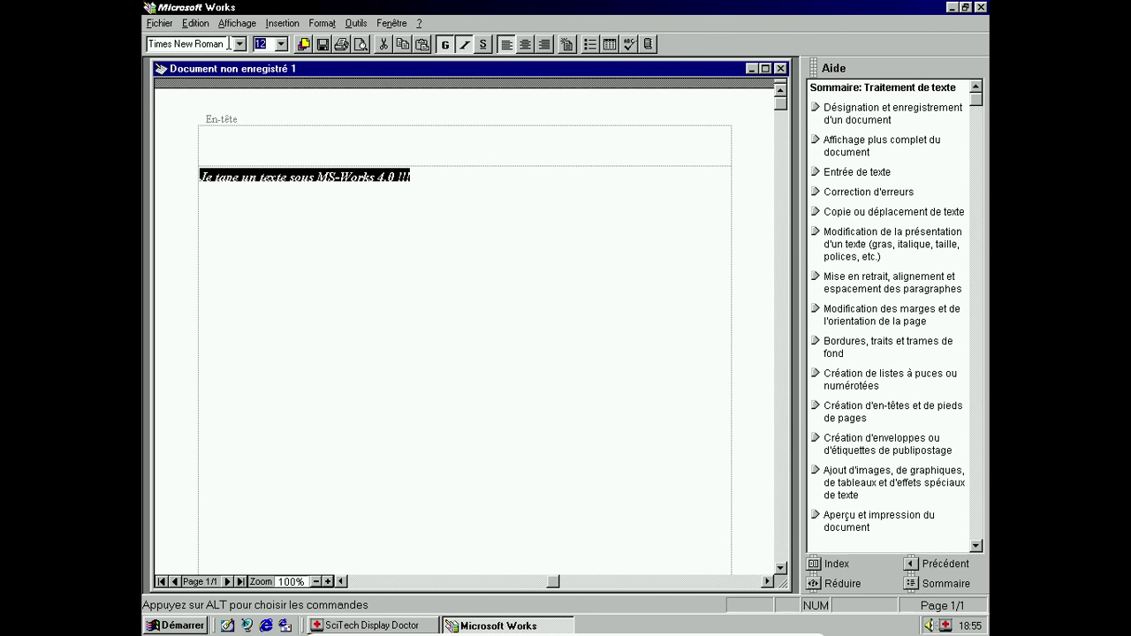
left_click(239, 44)
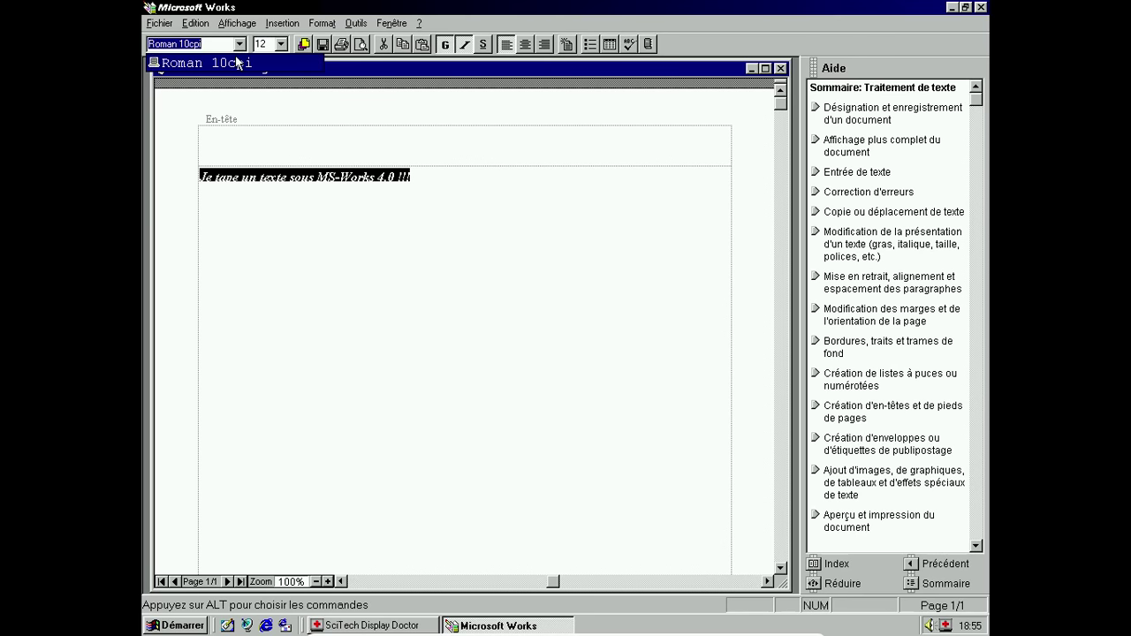
left_click(237, 62)
left_click(545, 184)
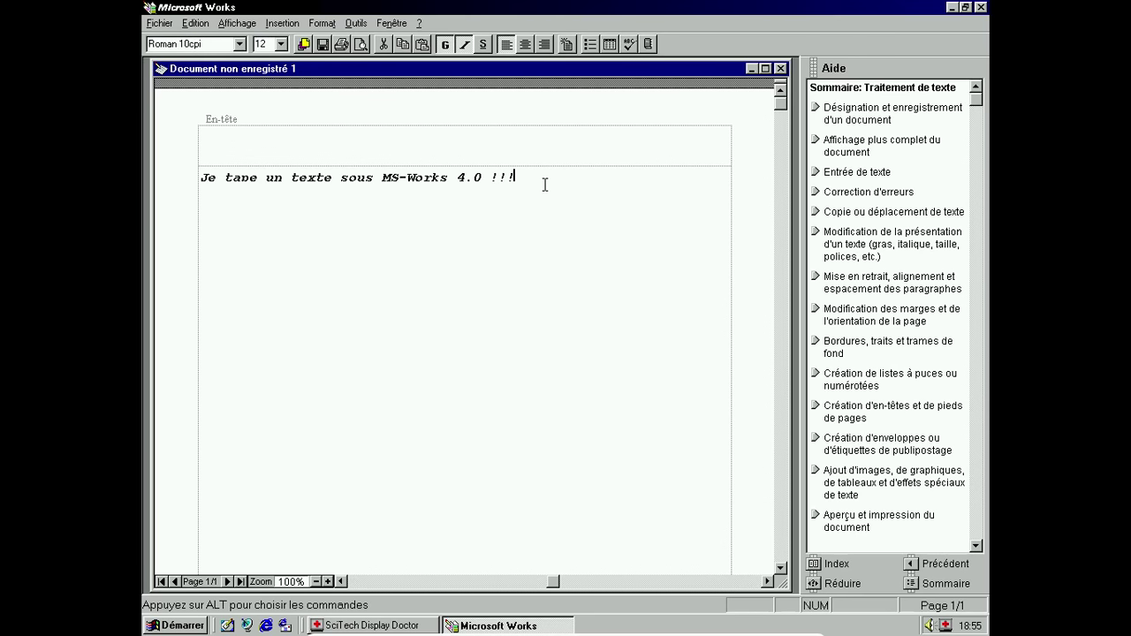
- Open the help topic Correction d'erreurs for the word processor
left_click(222, 43)
key("Tab")
left_click(891, 193)
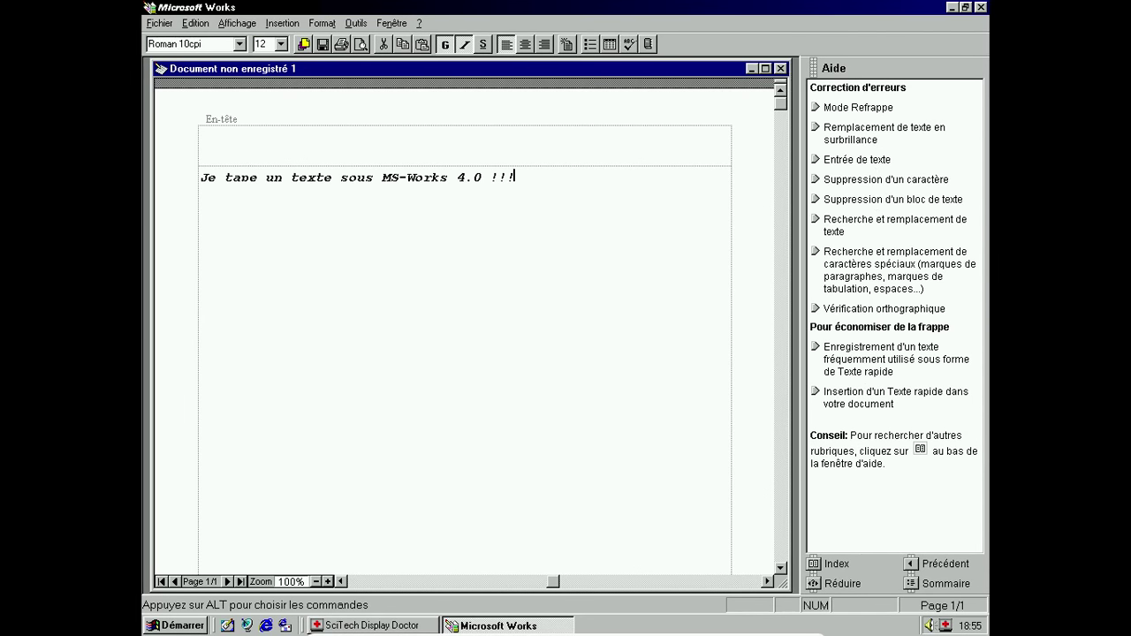
- Close the text document without saving and create a blank spreadsheet with the Tableur module
left_click(780, 68)
left_click(458, 344)
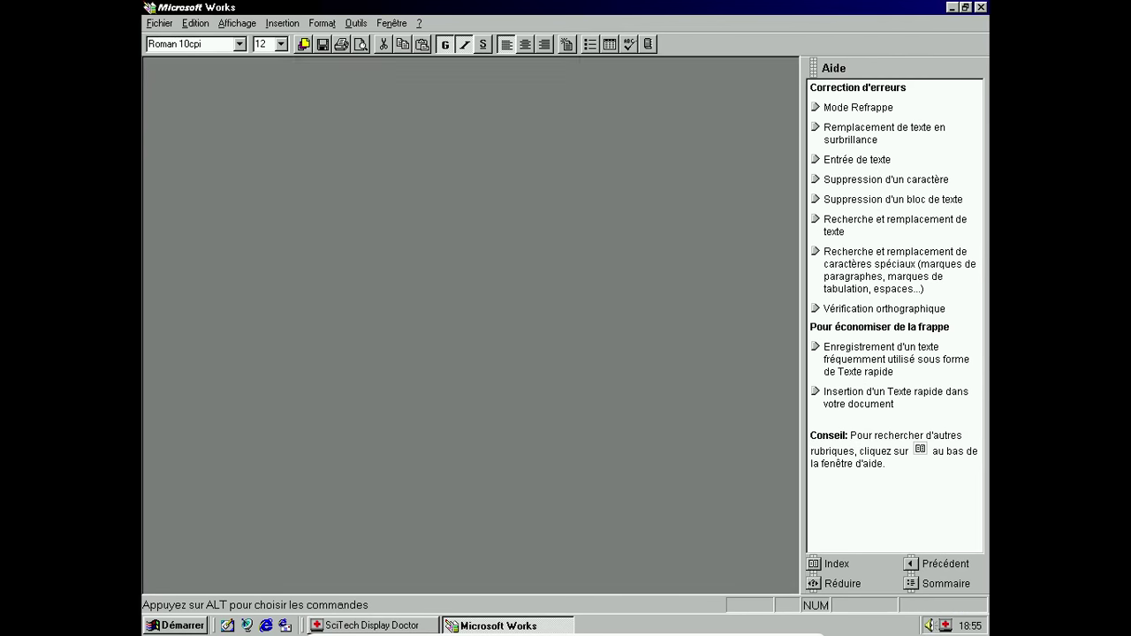
left_click(444, 289)
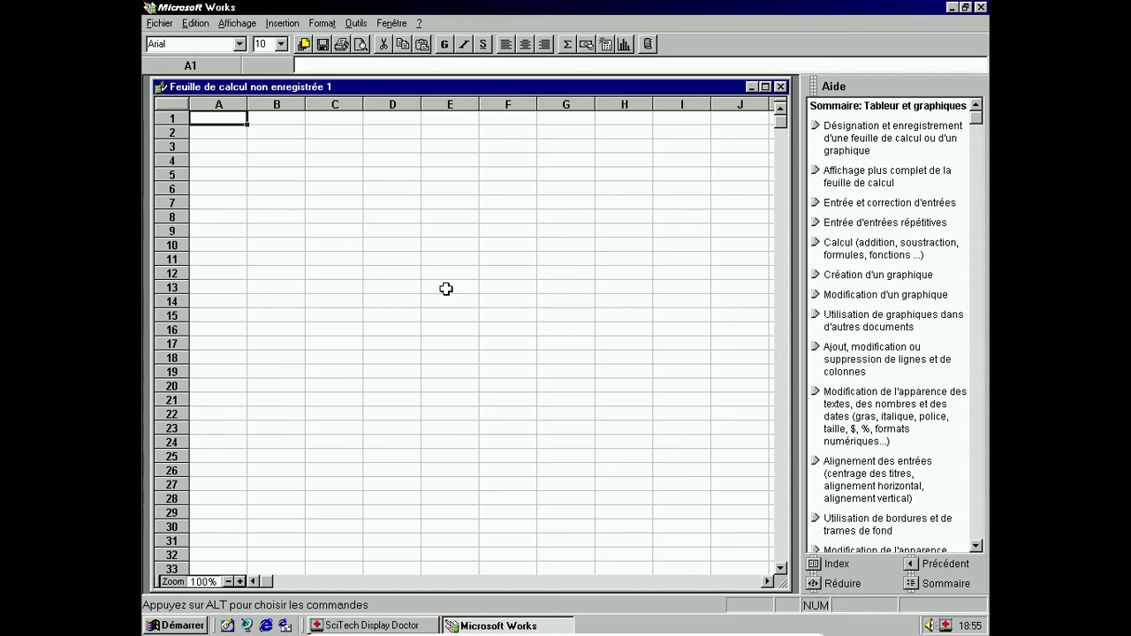
left_click(325, 63)
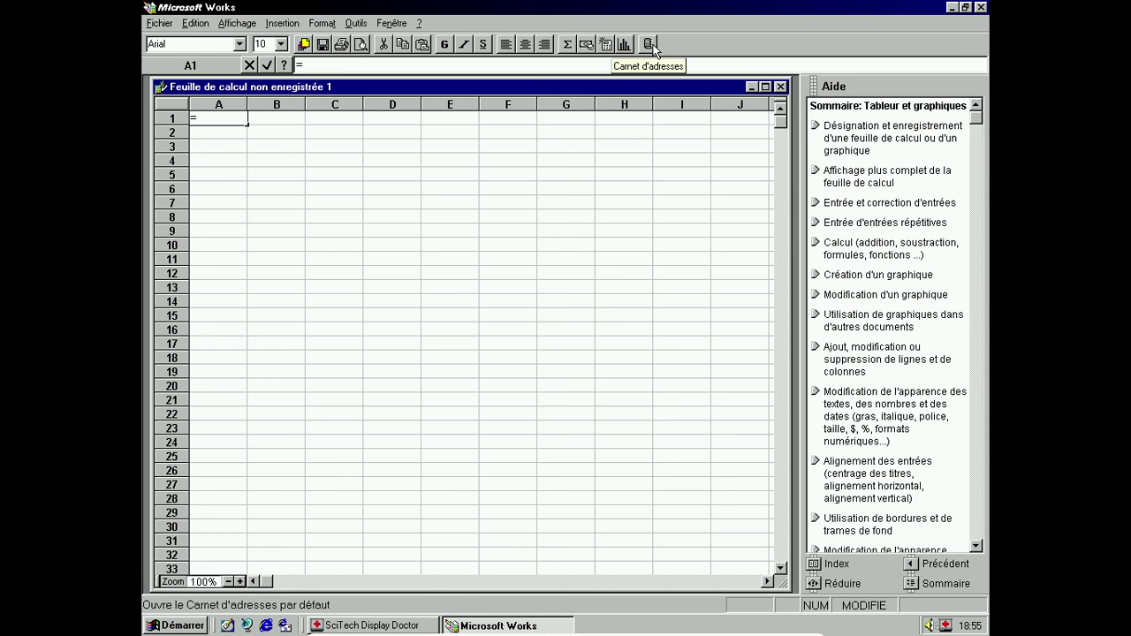
left_click(250, 62)
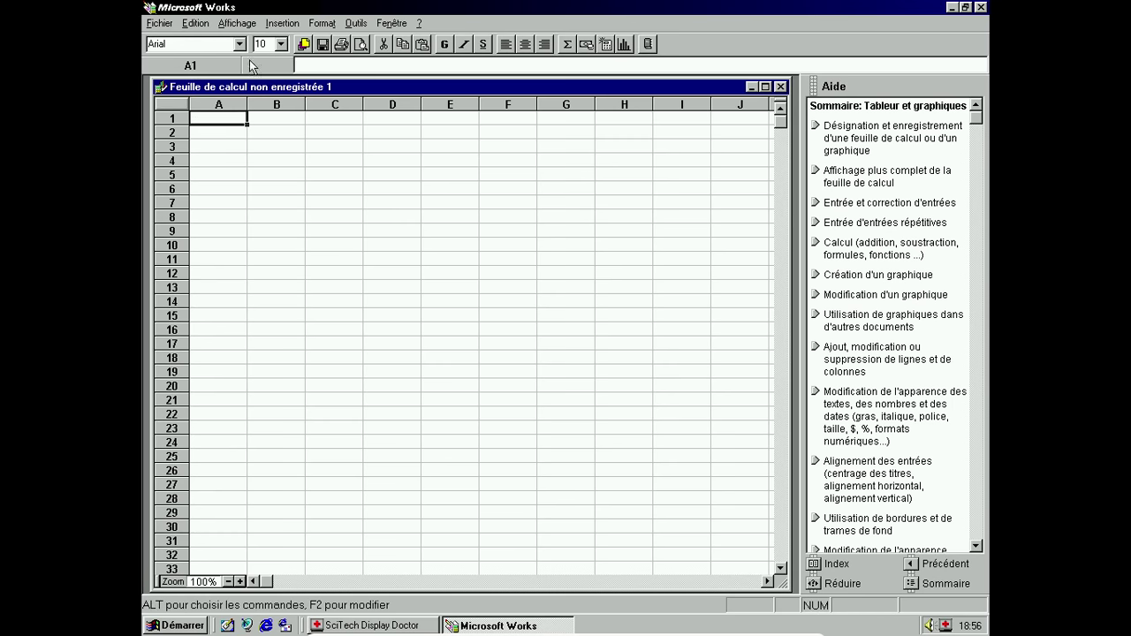
right_click(234, 122)
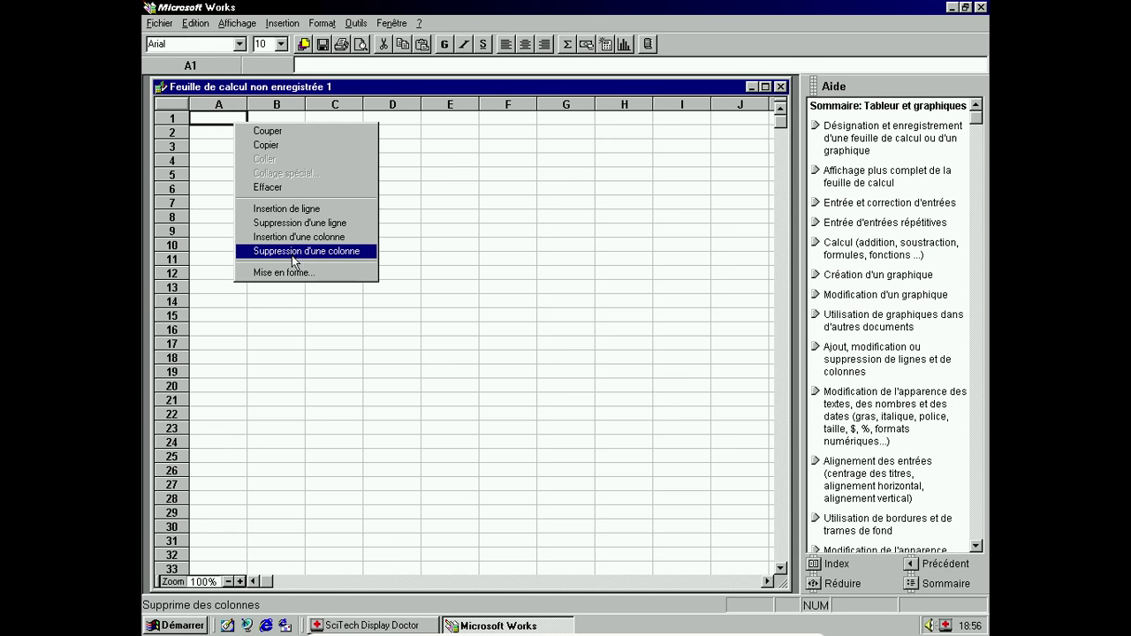
left_click(491, 191)
left_click(310, 64)
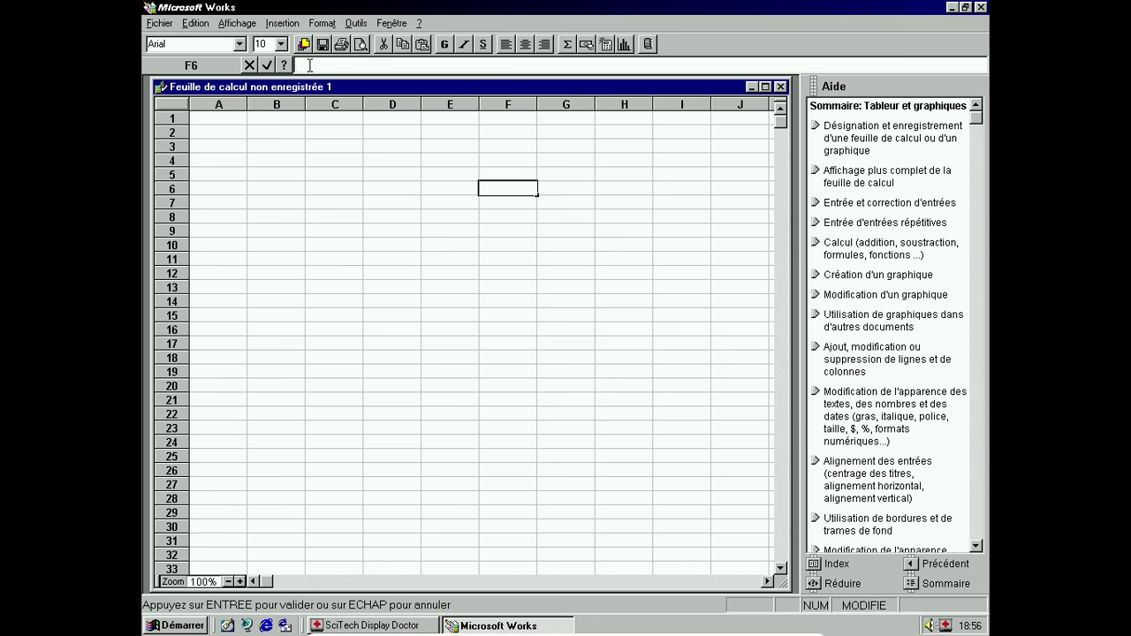
left_click(263, 67)
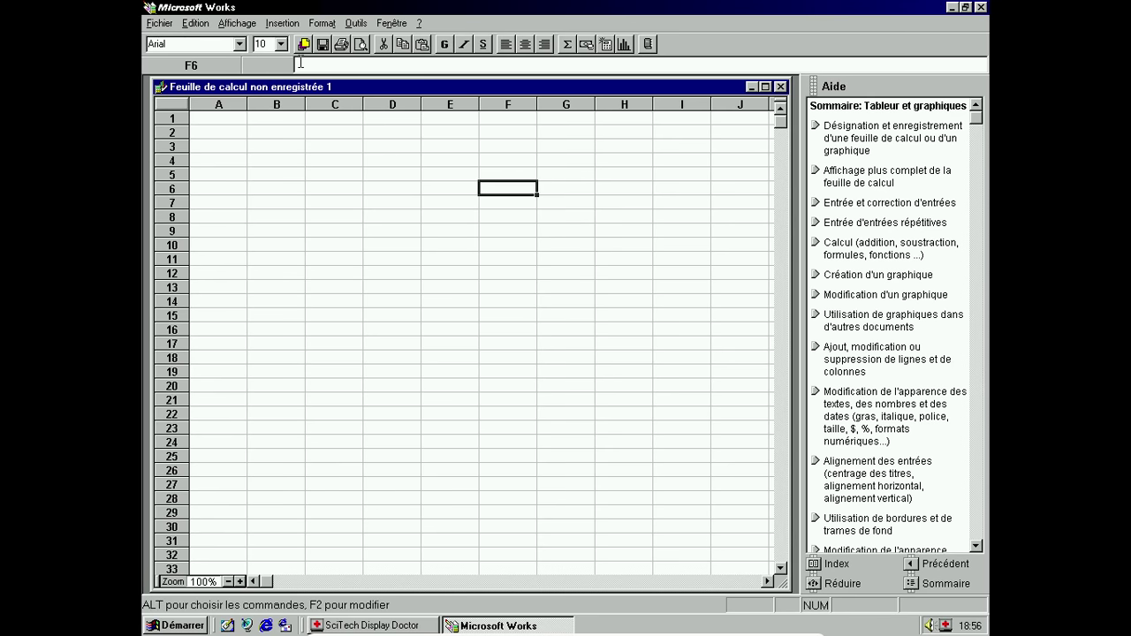
left_click(300, 62)
- Enter 12 in cell A1 and 1543 in cell B1
left_click(199, 117)
type("12")
key("Return")
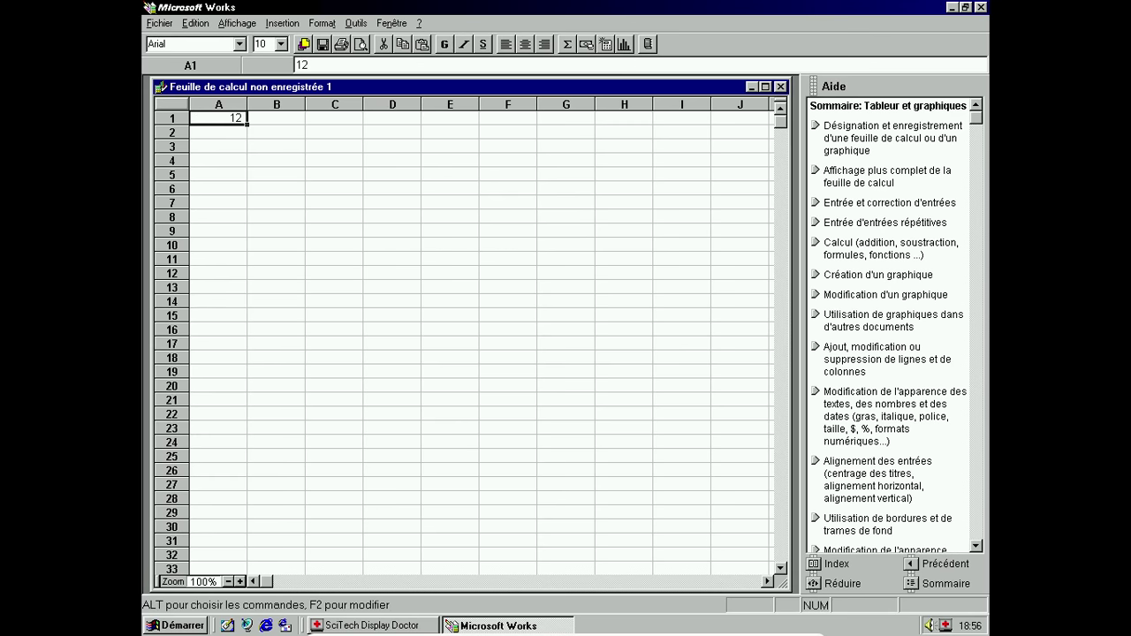
left_click(254, 122)
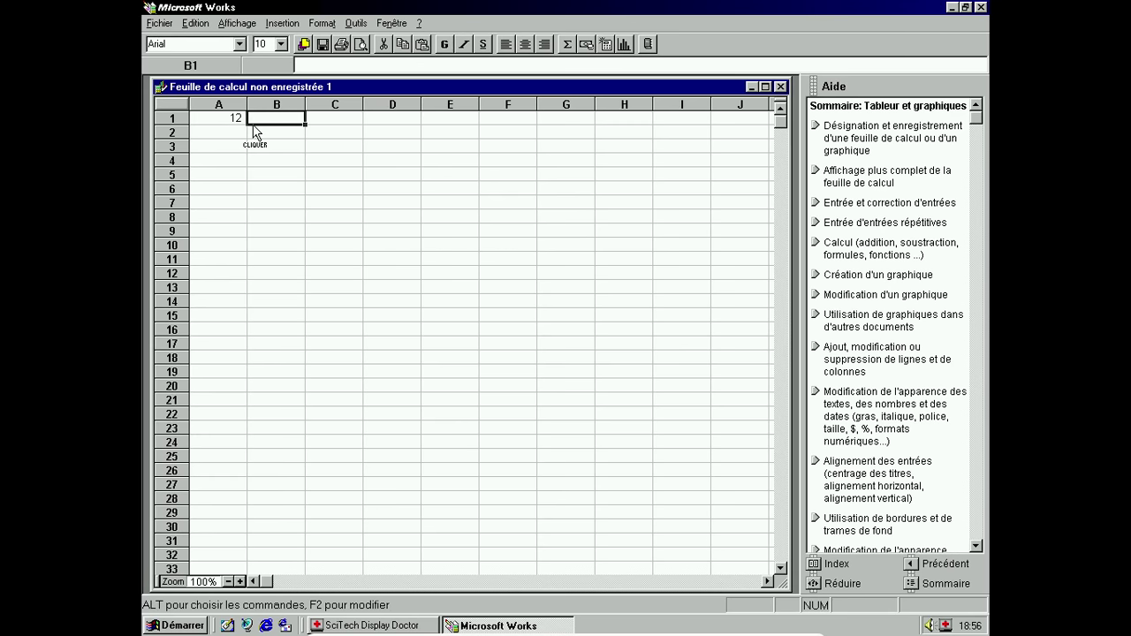
type("1543")
key("Return")
- Enter the formula =A1+B1 in cell C1 to add the two numbers
left_click(321, 128)
type("=")
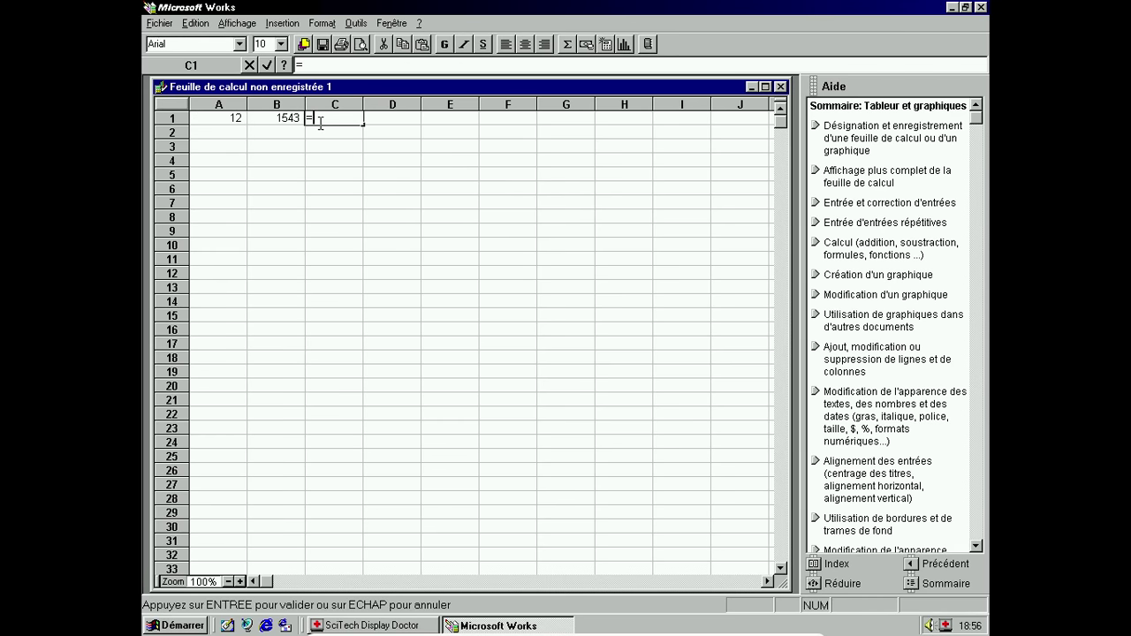
type("a1+b1")
key("Return")
right_click(326, 126)
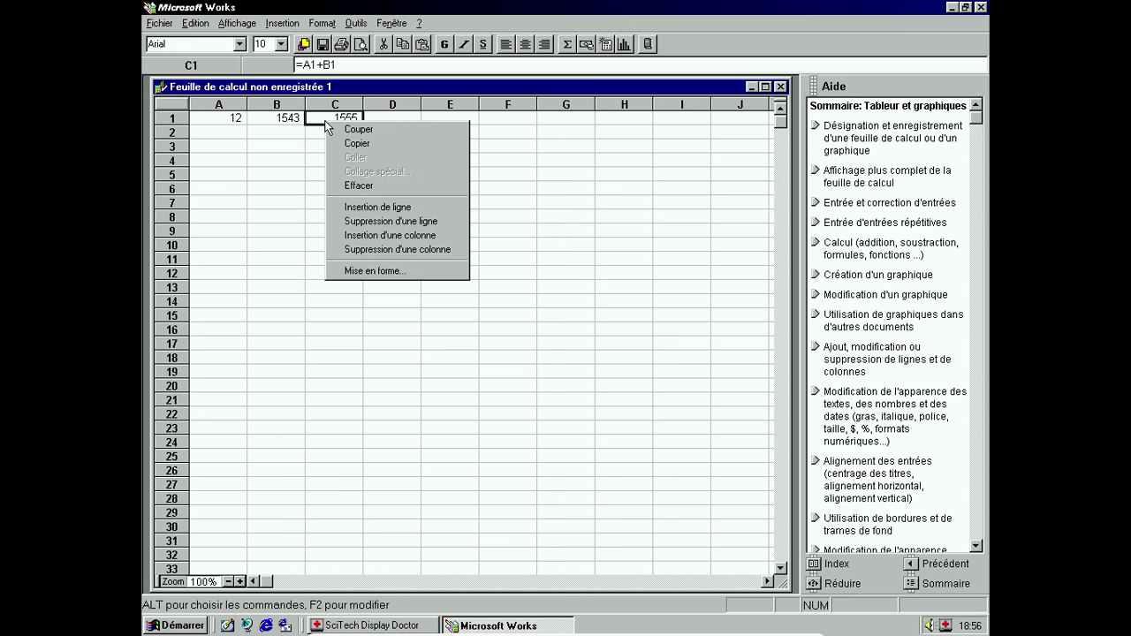
- Calculate the average of A1:C1 in cell J6 with the Formules rapides function for averages
left_click(753, 191)
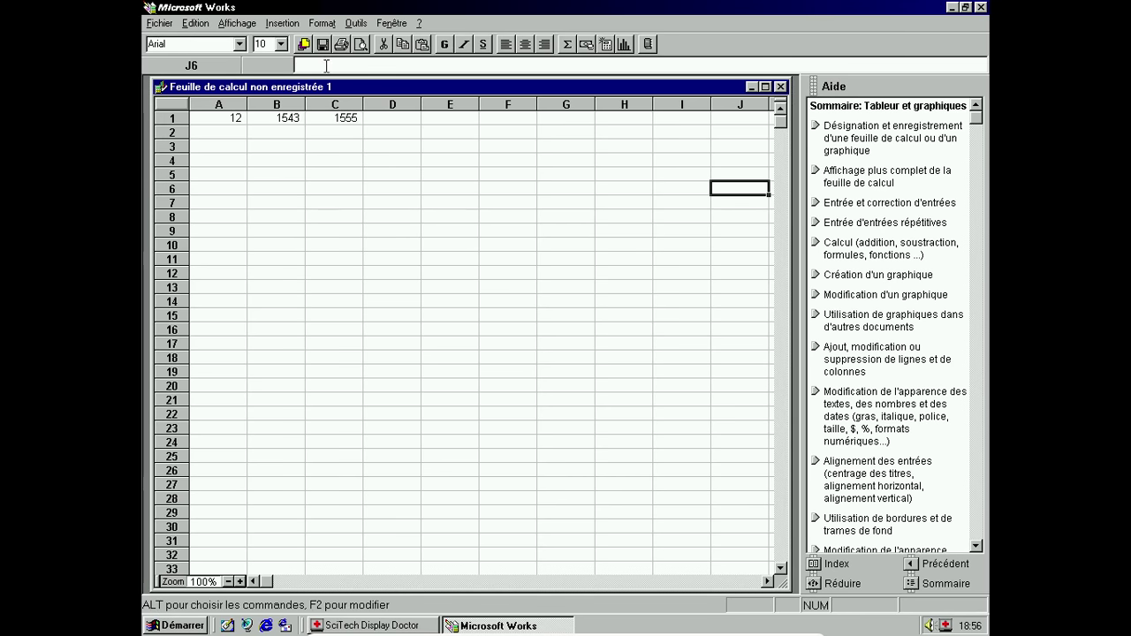
key("F2")
left_click(345, 23)
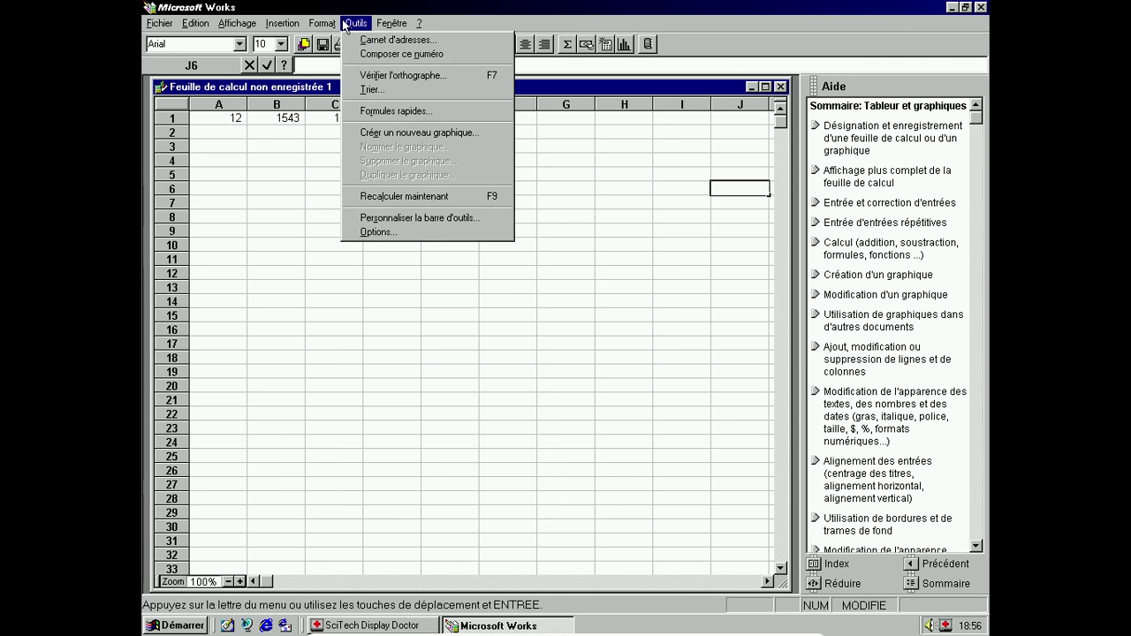
left_click(383, 112)
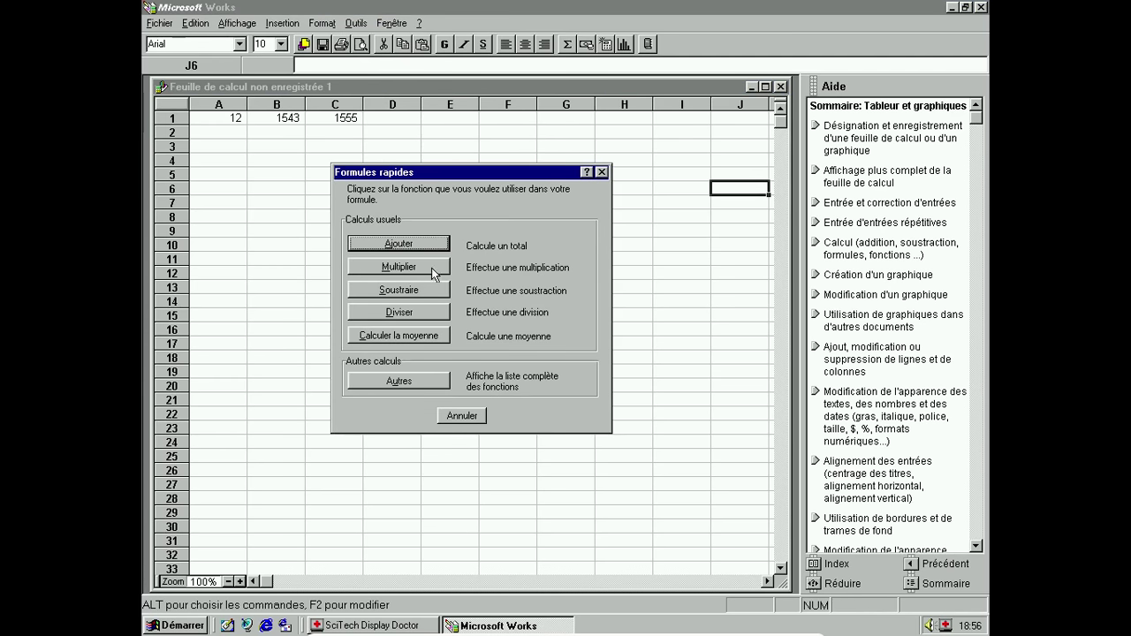
left_click(428, 342)
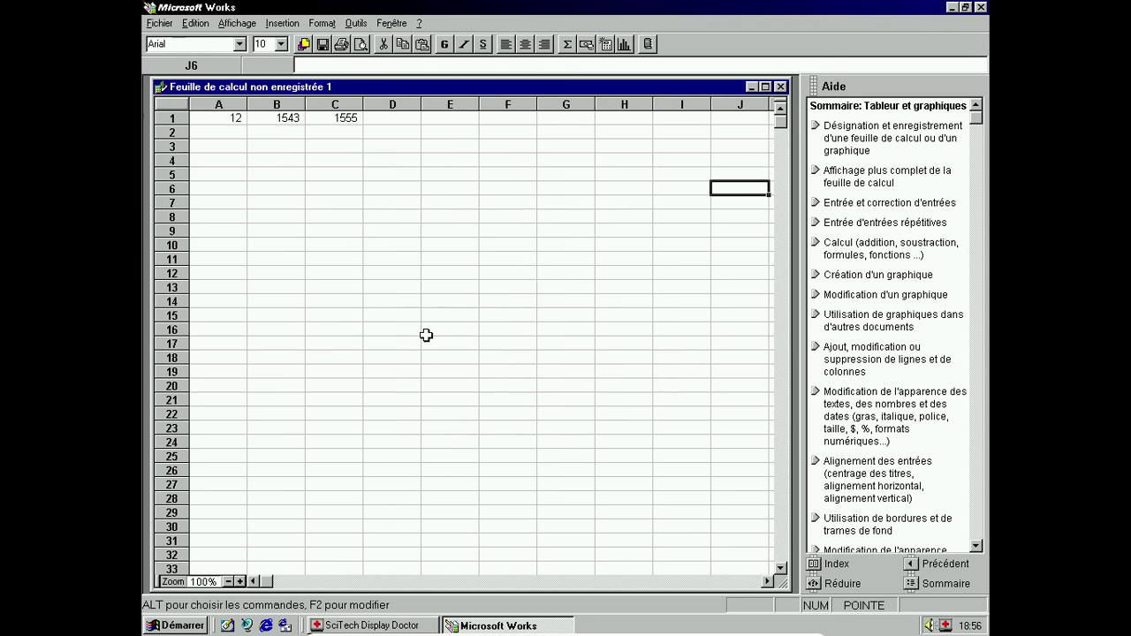
left_click_drag(228, 115, 349, 116)
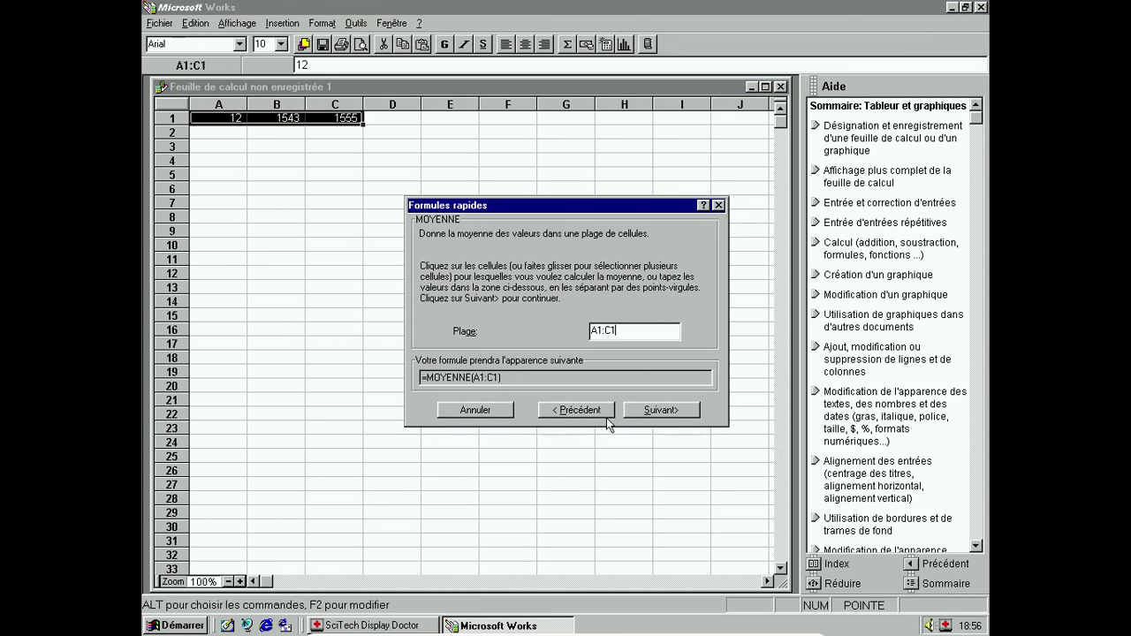
left_click(679, 410)
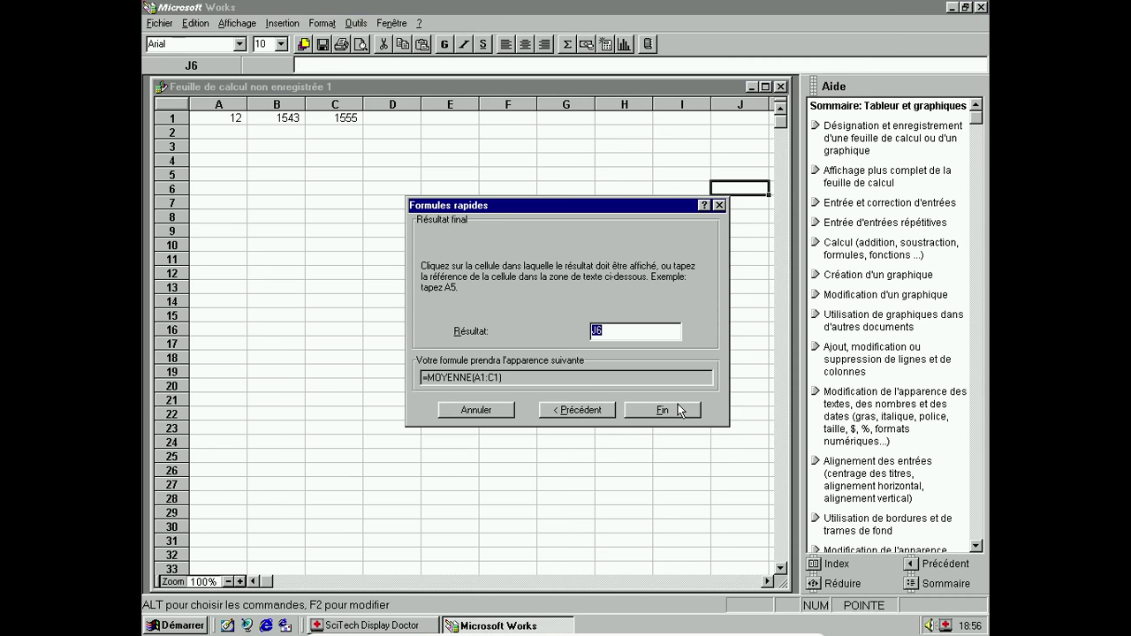
left_click(678, 407)
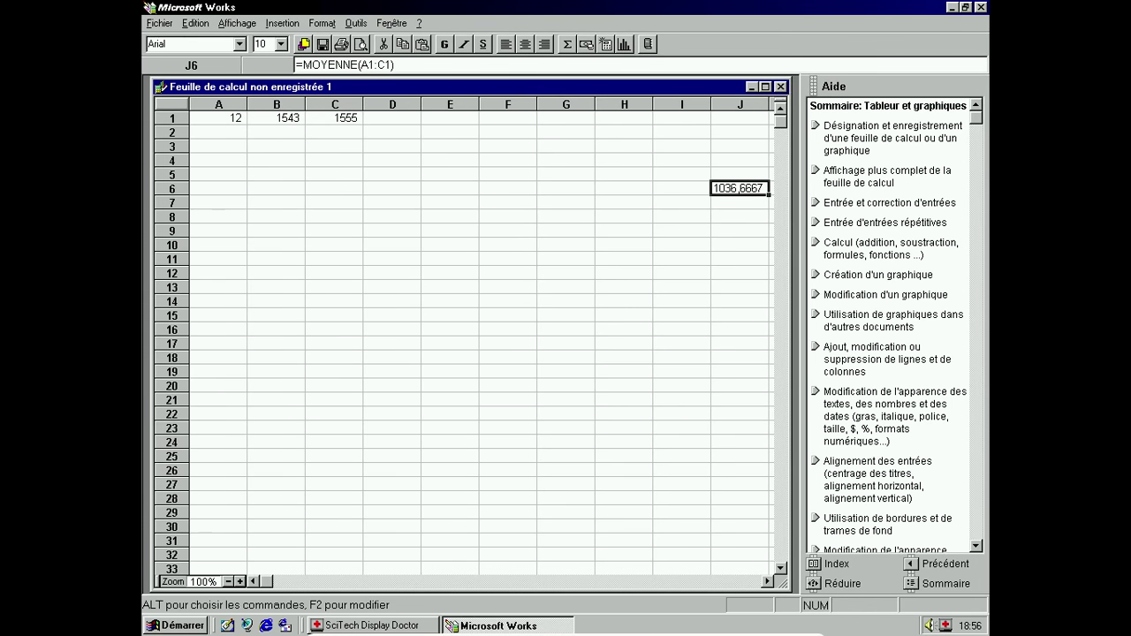
- Close the spreadsheet without saving and start a new database with the Base de données module
left_click(781, 86)
left_click(470, 351)
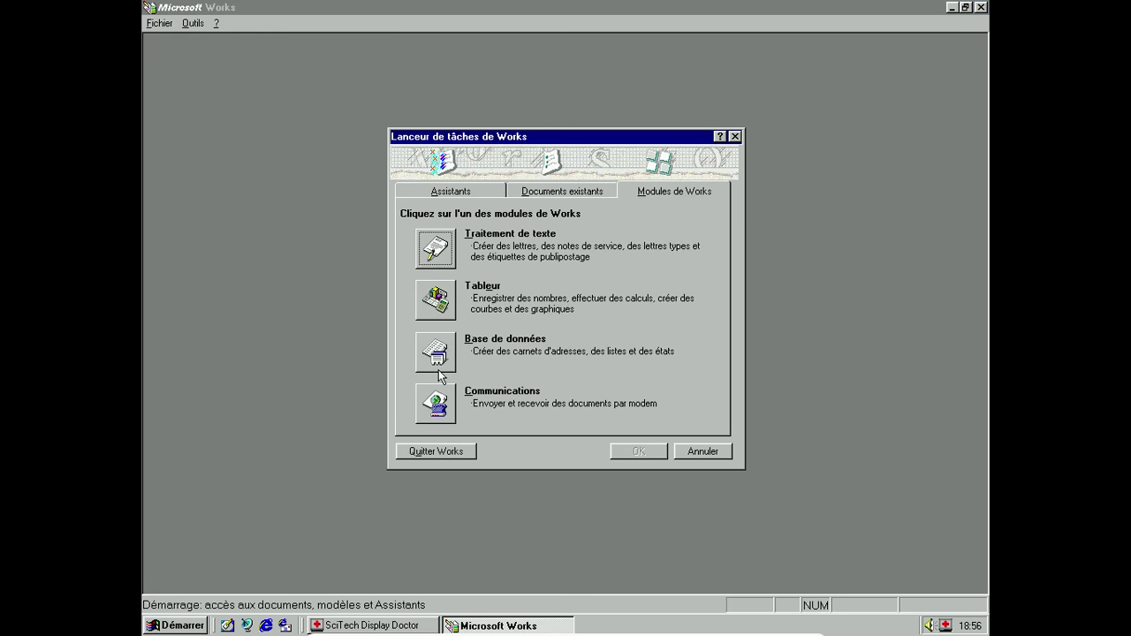
left_click(440, 366)
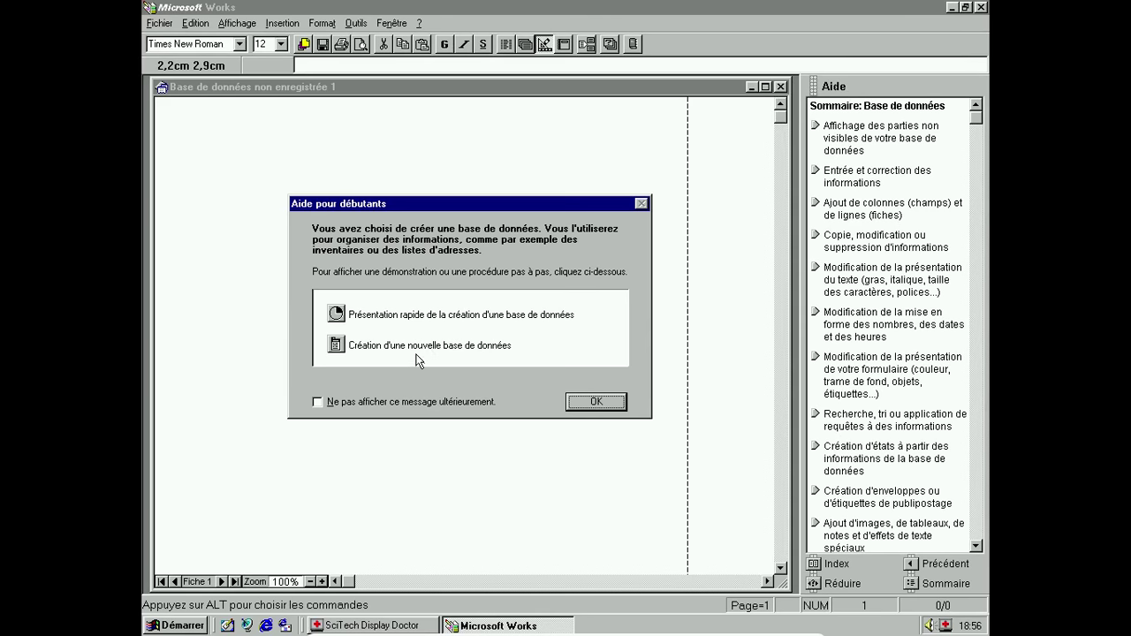
- Show the procedure Création d'une nouvelle base de données and create the database with the single field Champ 1
left_click(417, 349)
left_click(621, 249)
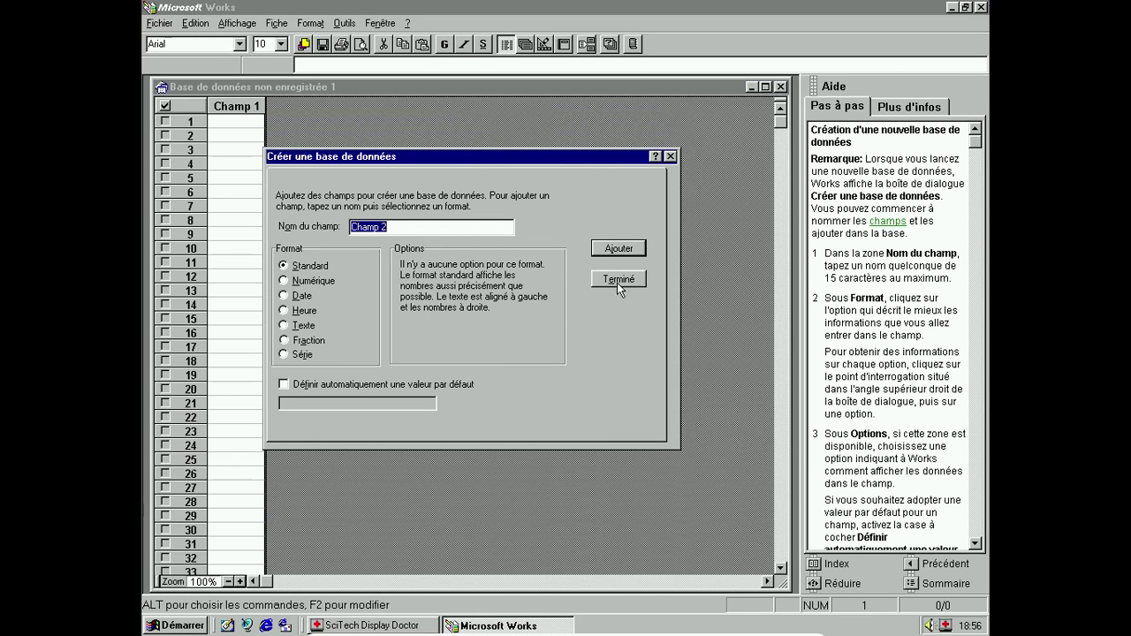
left_click(616, 281)
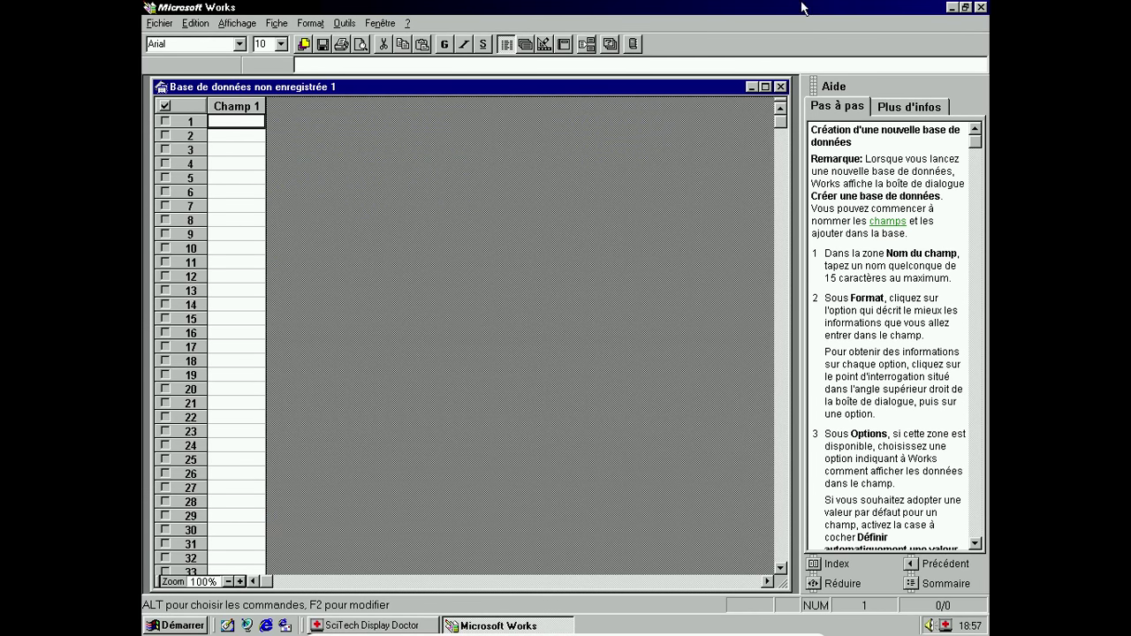
- Close the database without saving and create a new blank document with the Traitement de texte module
left_click(780, 87)
left_click(465, 344)
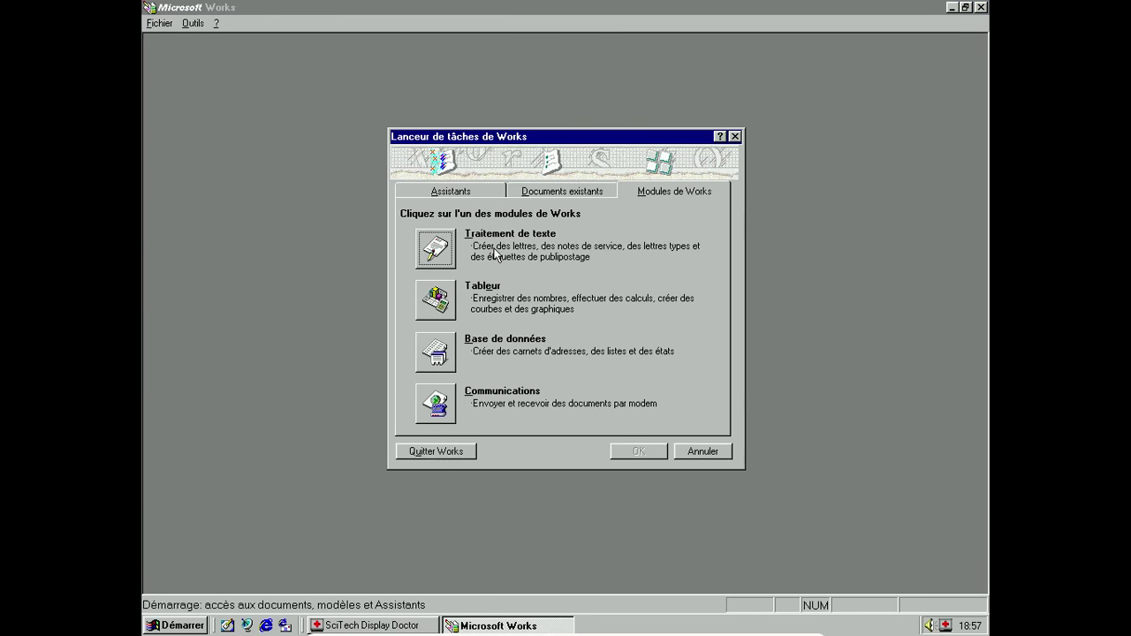
left_click(434, 255)
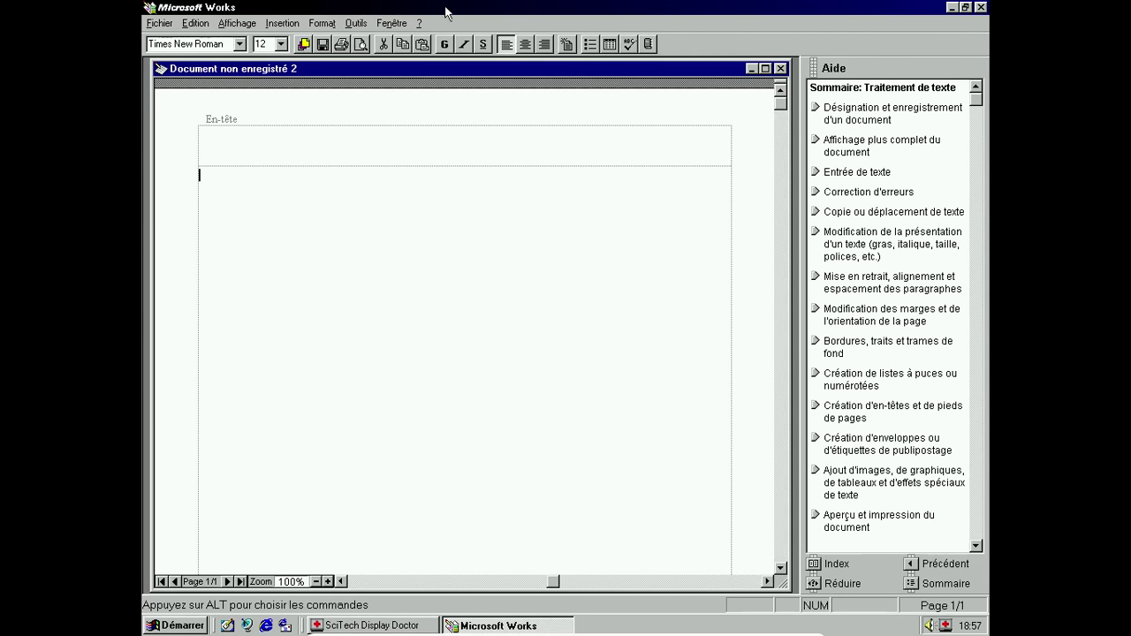
- Open the Présentation de Works tour and view its slides from Lanceur de tâches through Gestion de la comptabilité
left_click(421, 23)
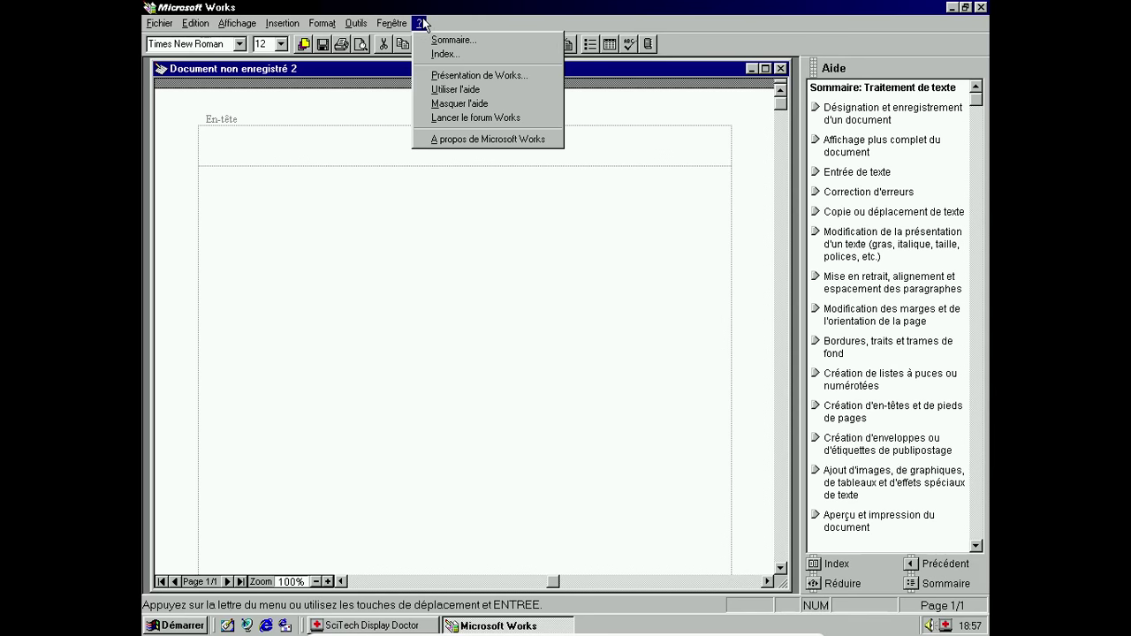
left_click(435, 77)
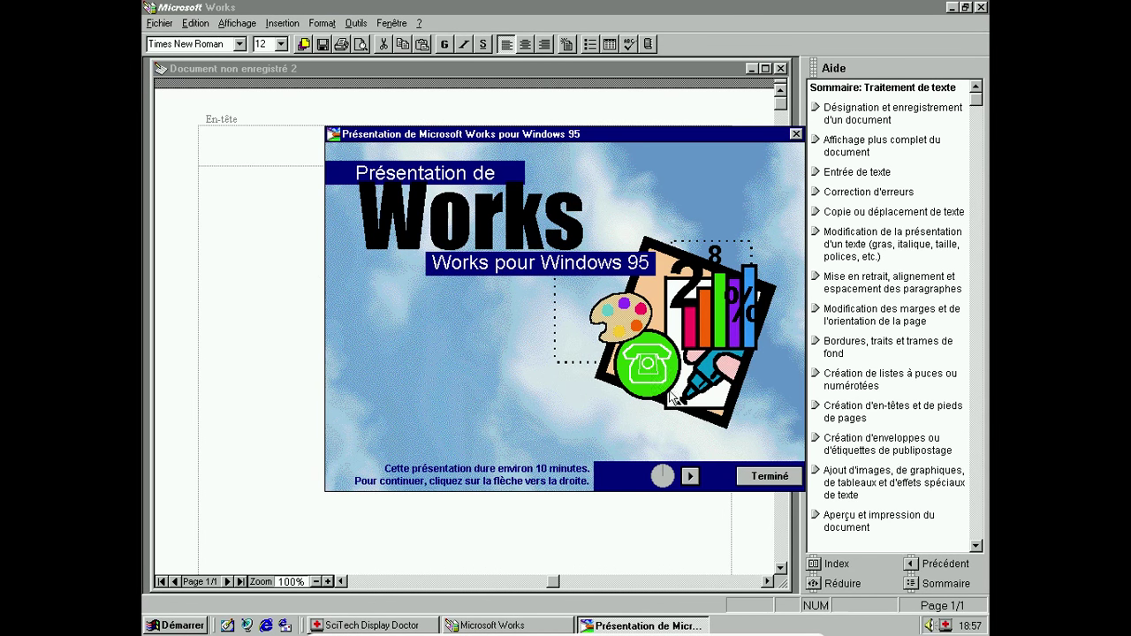
left_click(691, 477)
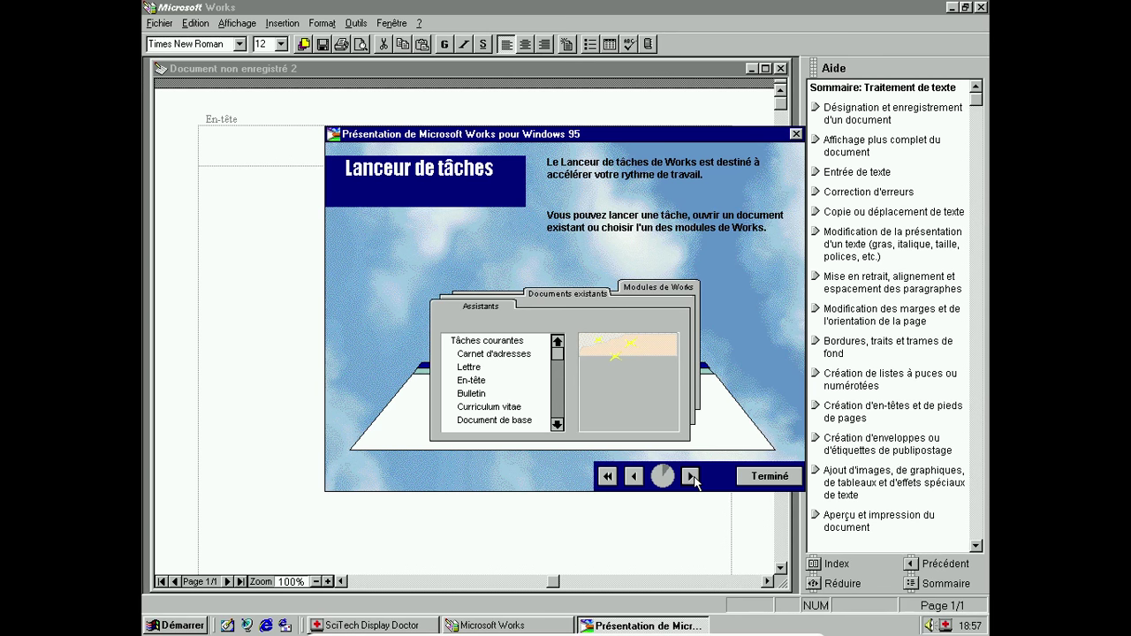
left_click(692, 477)
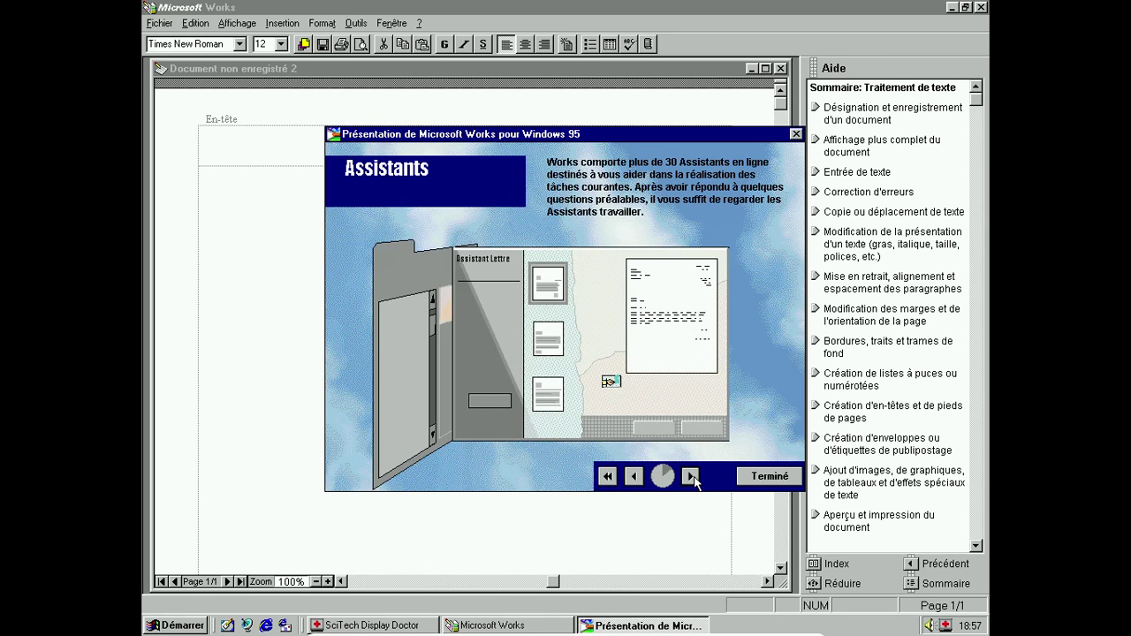
left_click(692, 478)
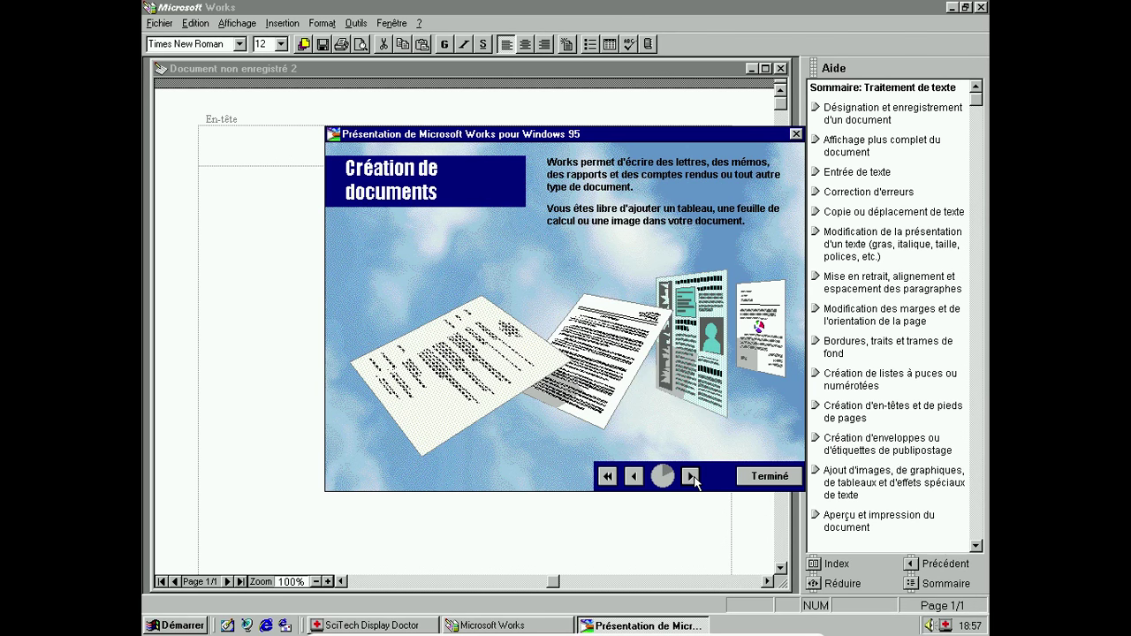
left_click(692, 478)
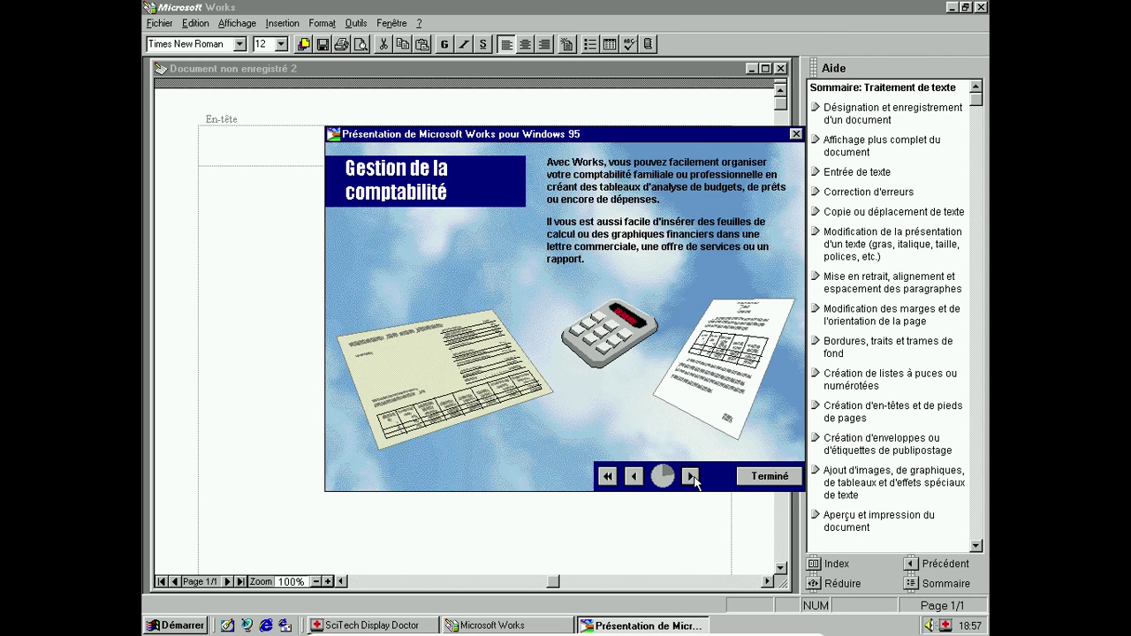
- Continue the tour through the slides on names and addresses, mail merge, data management, brochures and Works à l'école
left_click(692, 478)
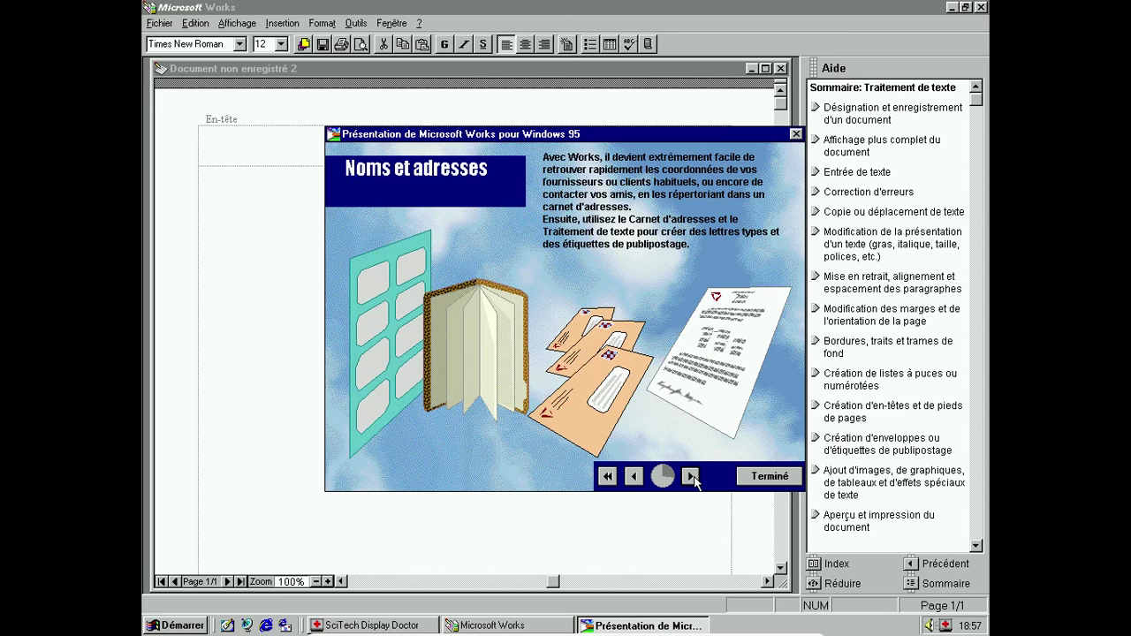
left_click(692, 478)
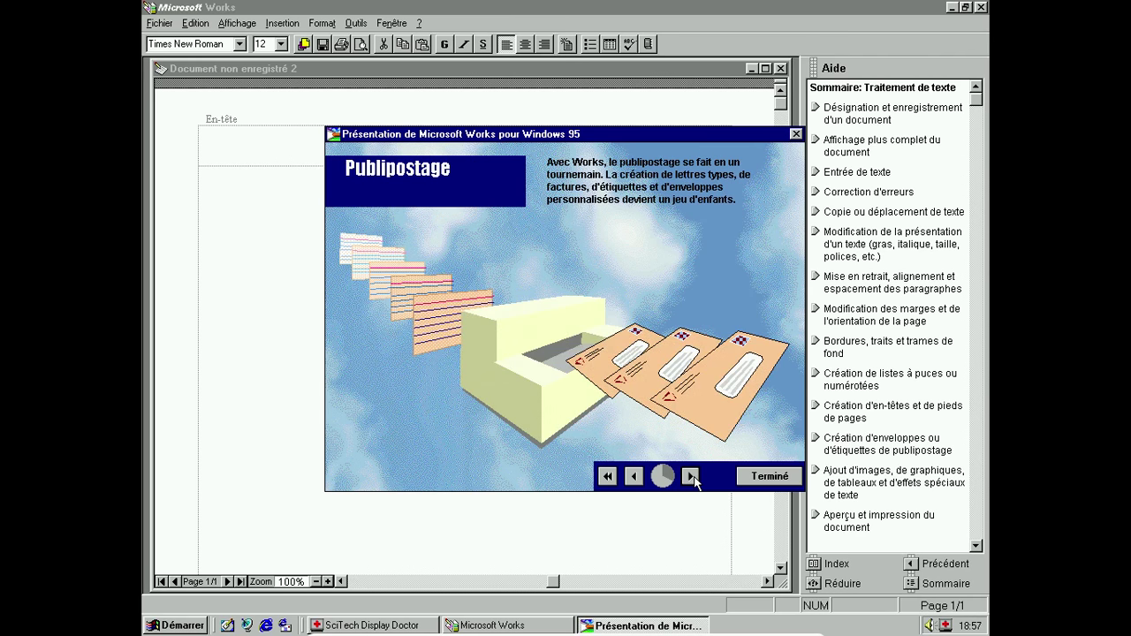
left_click(693, 477)
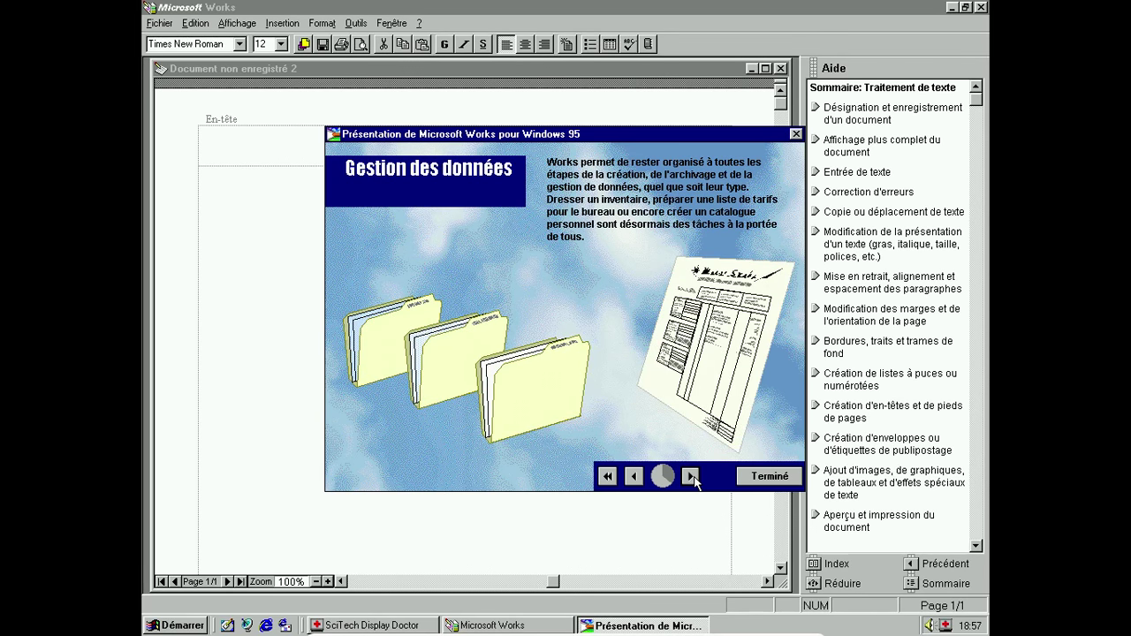
left_click(692, 478)
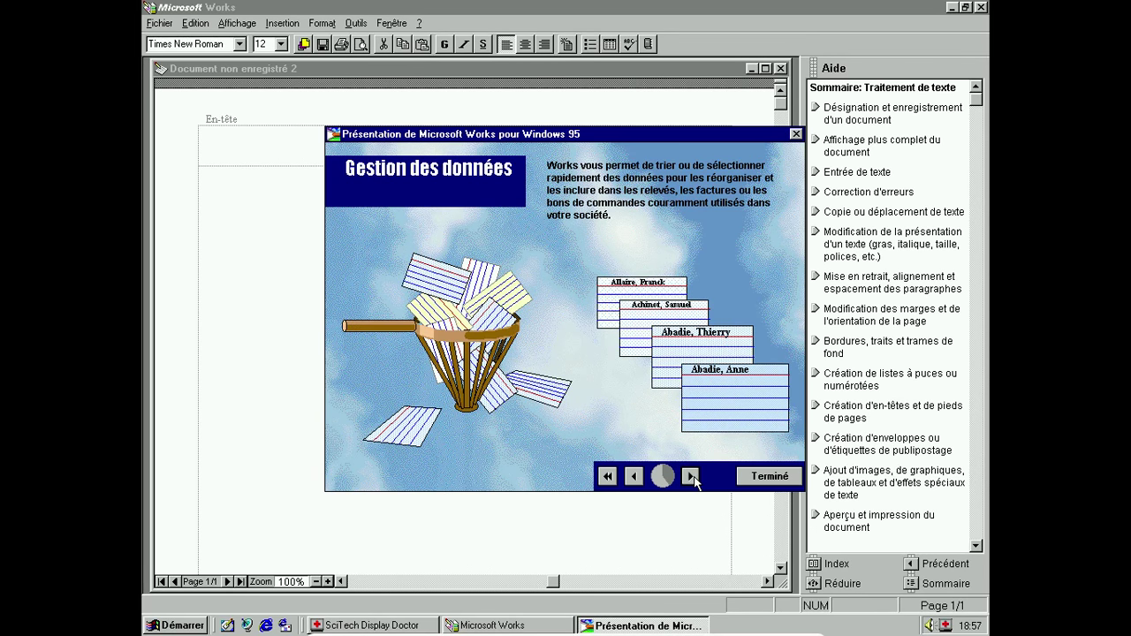
left_click(692, 477)
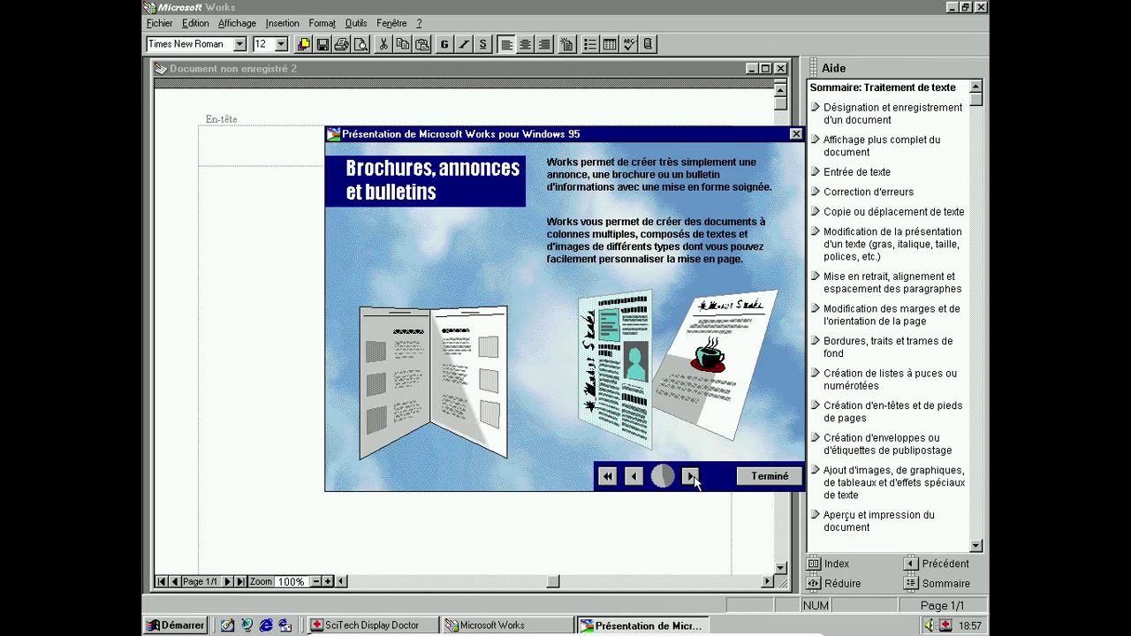
left_click(692, 477)
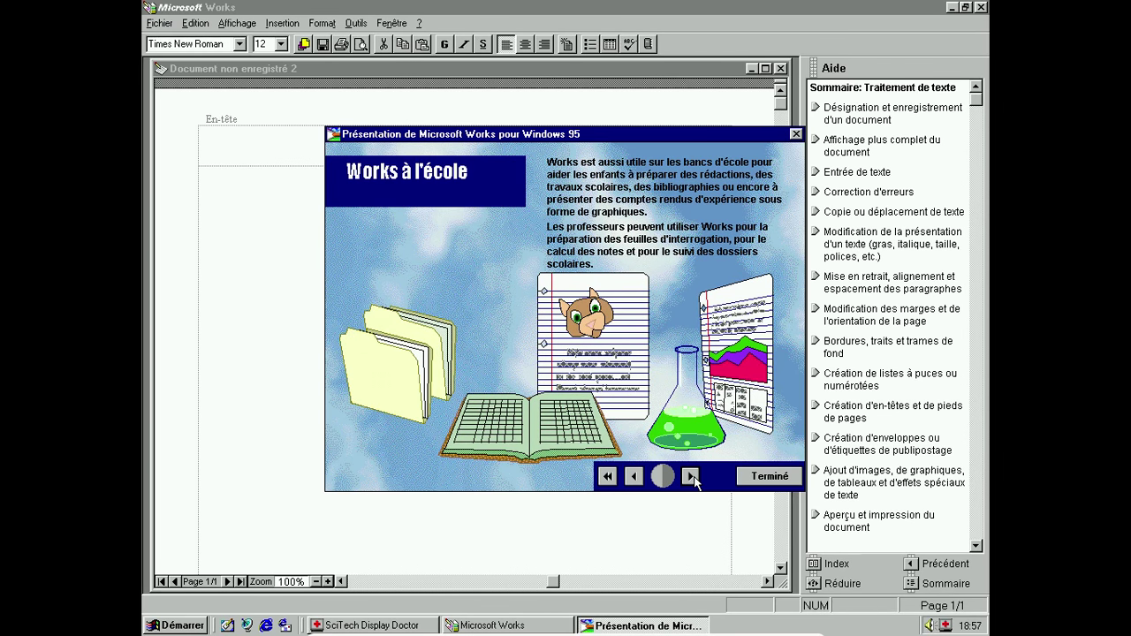
- Advance the tour from Facilité d'utilisation through Aide en ligne, Texte rapide and Mises en forme rapides to the Formules rapides slide
left_click(692, 477)
left_click(692, 477)
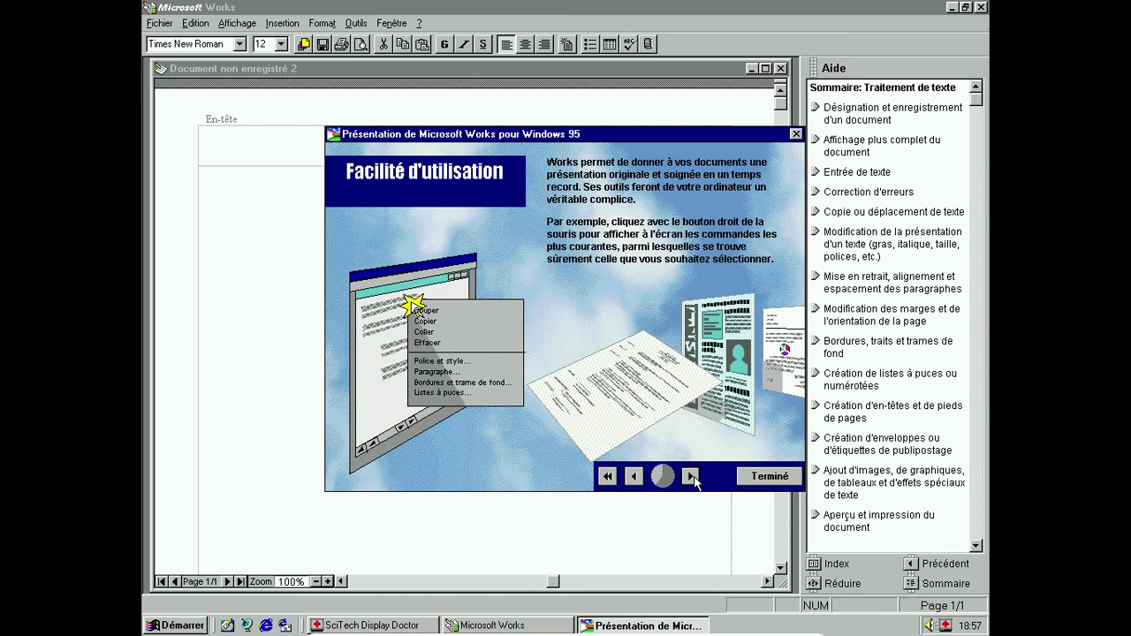
left_click(692, 477)
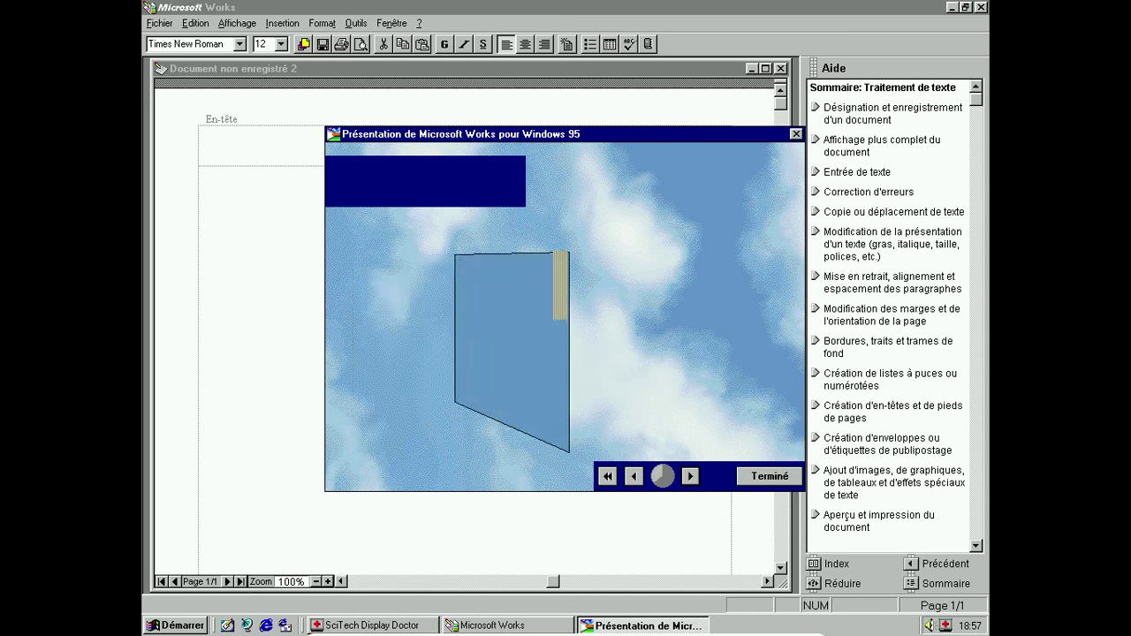
left_click(692, 477)
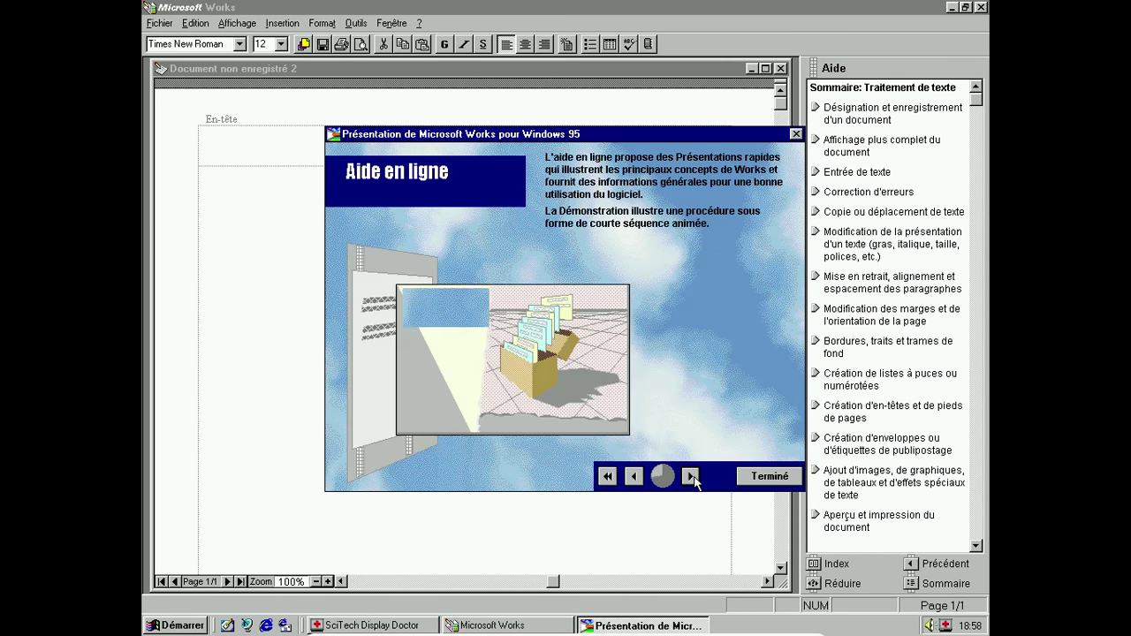
left_click(692, 477)
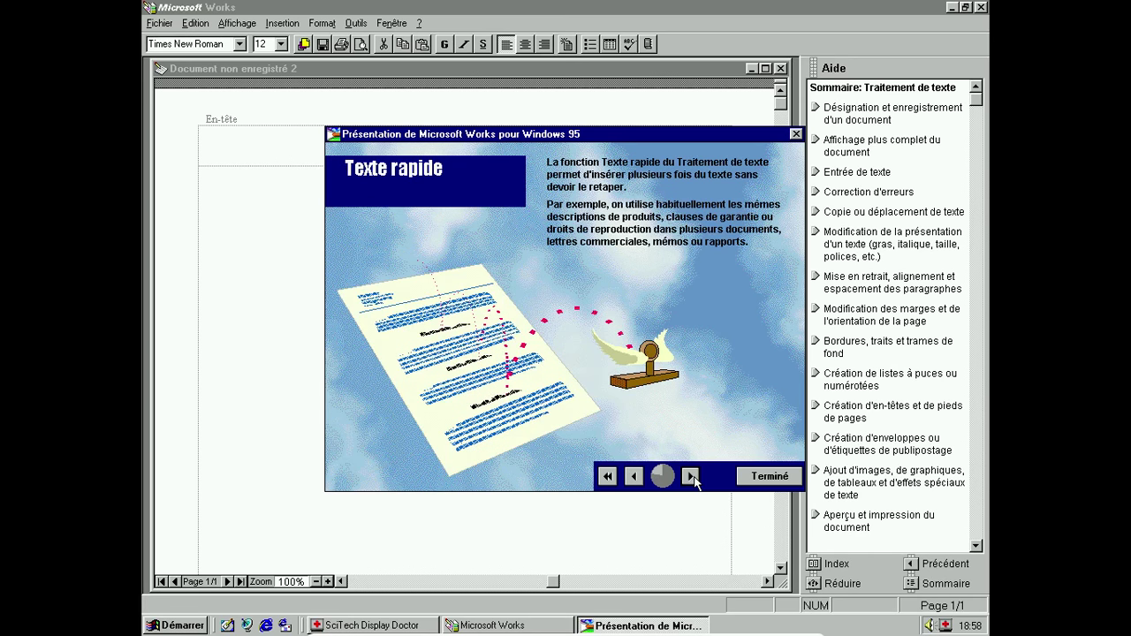
left_click(692, 477)
left_click(692, 477)
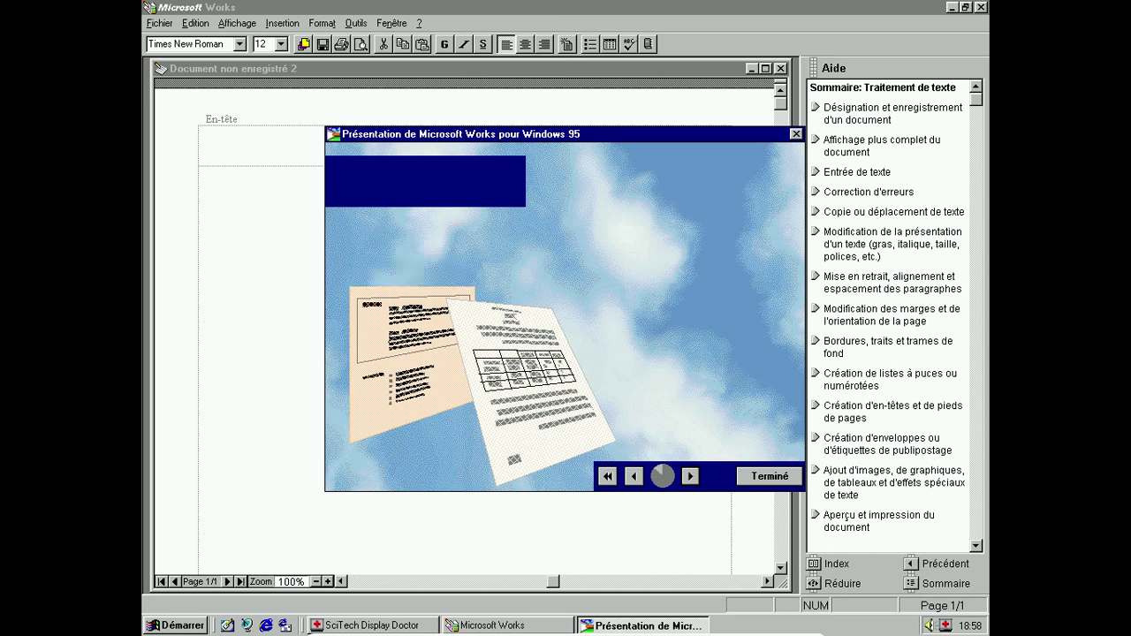
left_click(693, 478)
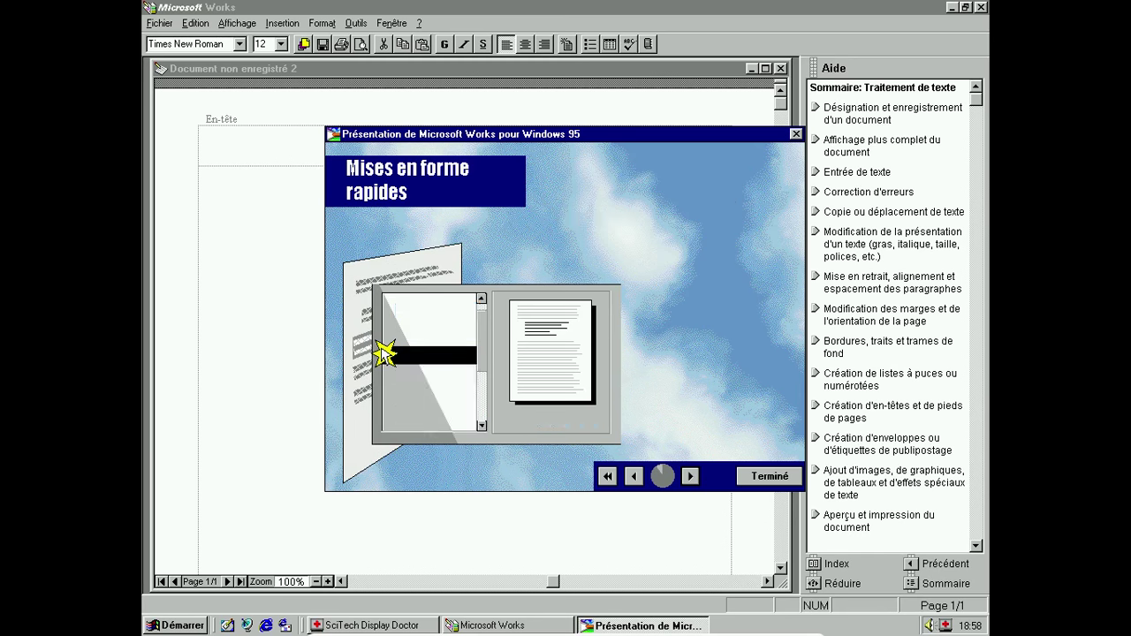
left_click(693, 478)
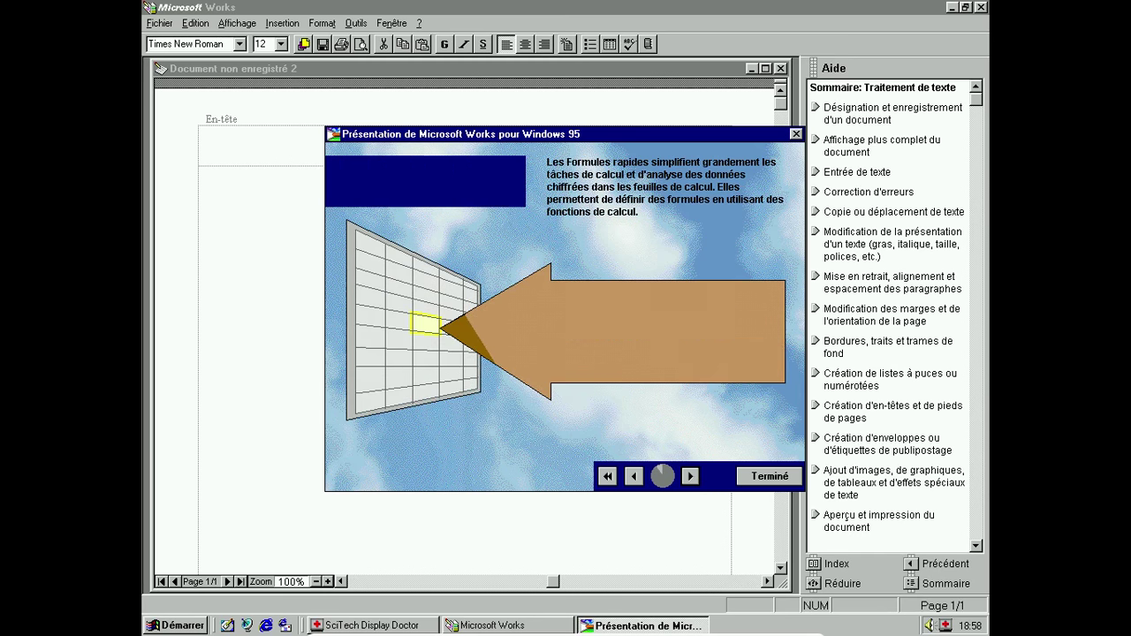